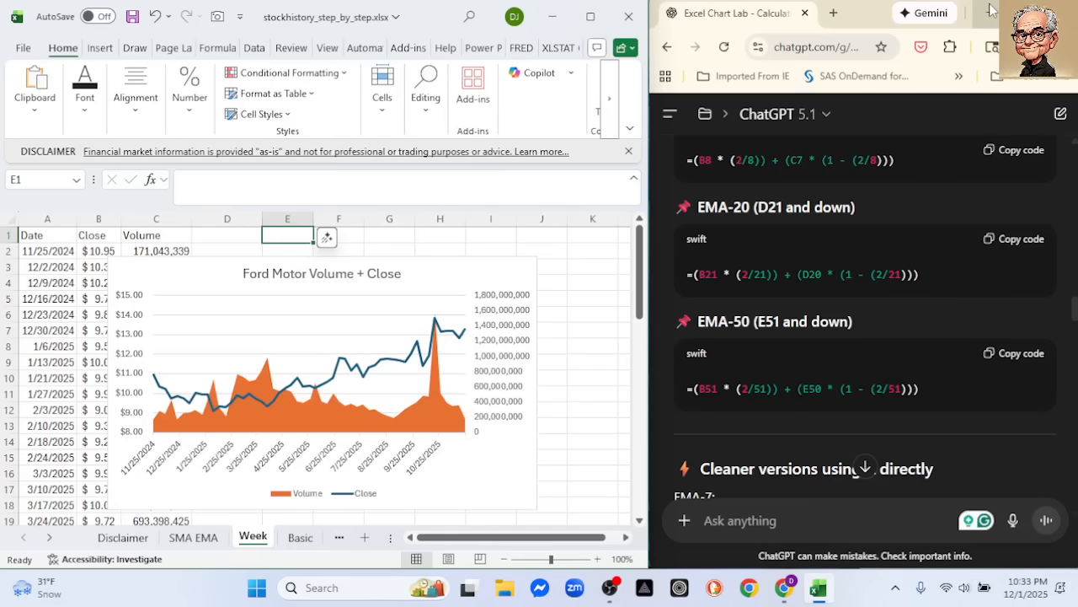
# Show the Disclaimer sheet, and open the price table on the SMA EMA sheet
pyautogui.click(116, 539)
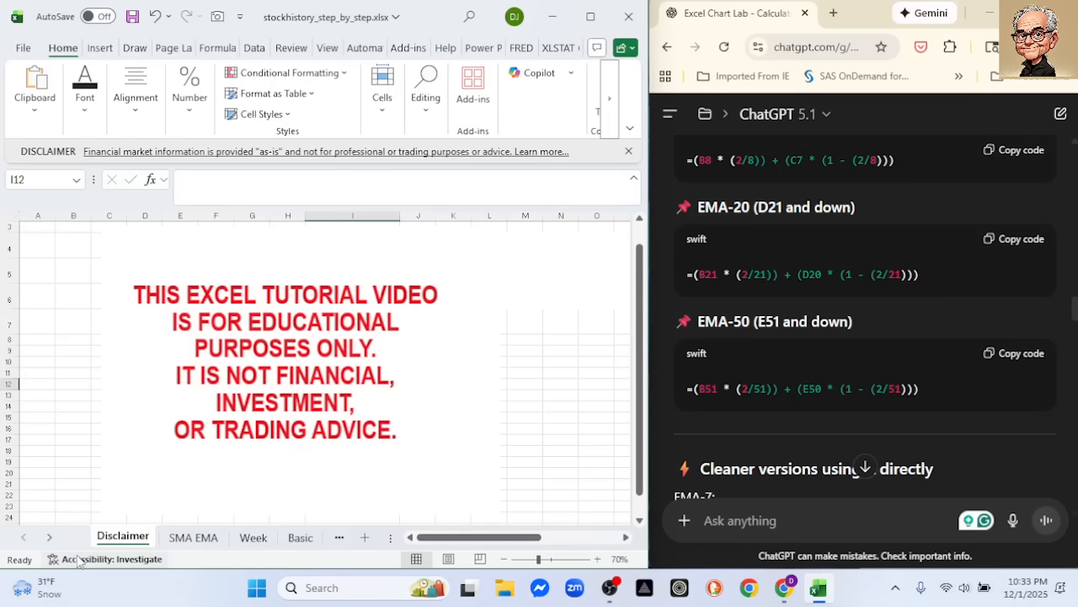
pyautogui.click(192, 537)
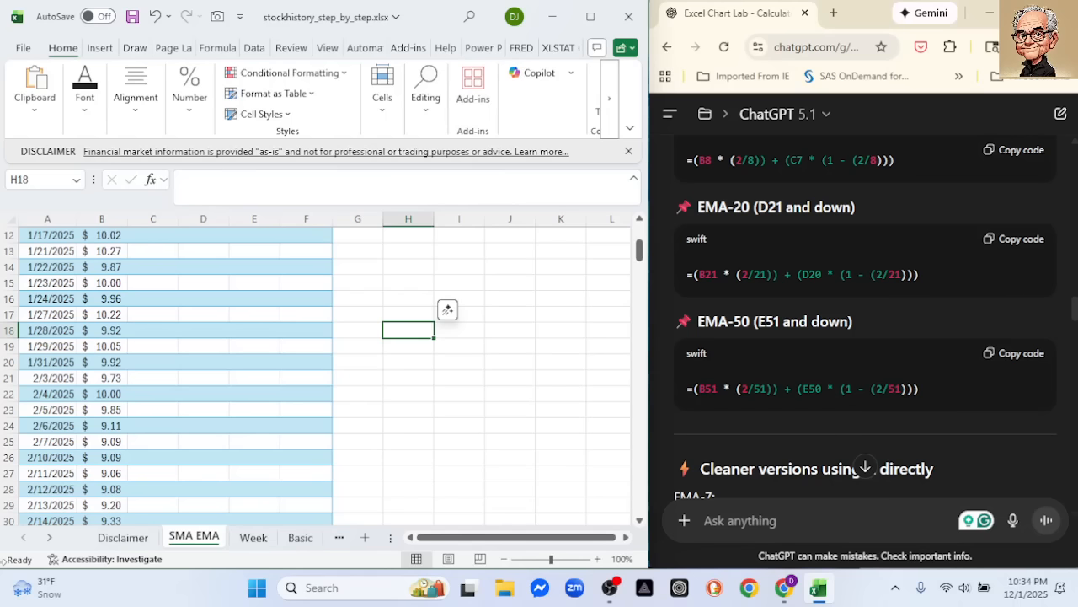
pyautogui.scroll(1, 316, 375)
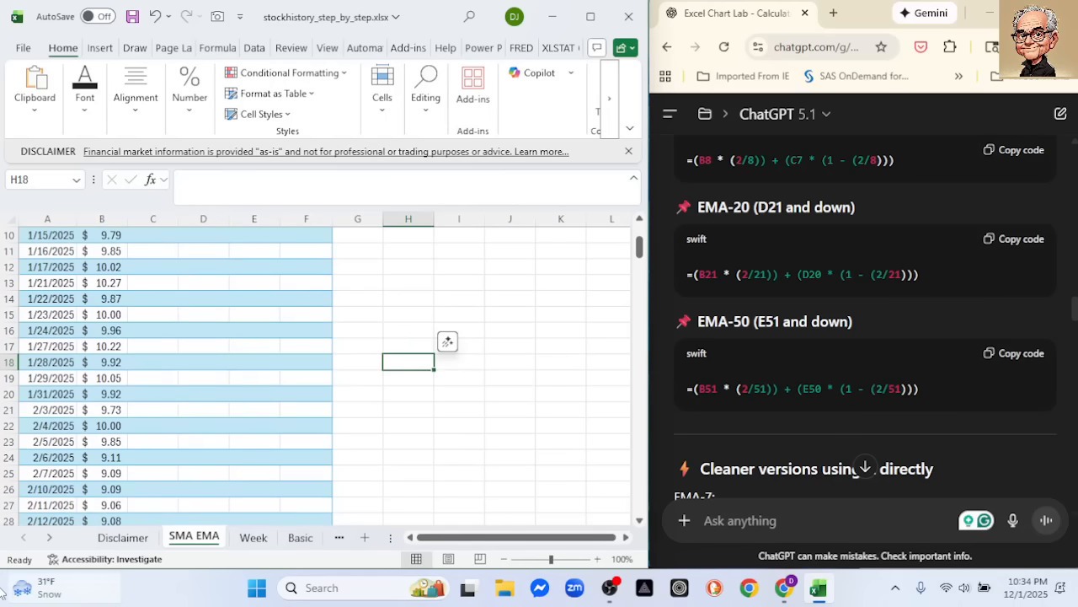
pyautogui.scroll(-2, 127, 404)
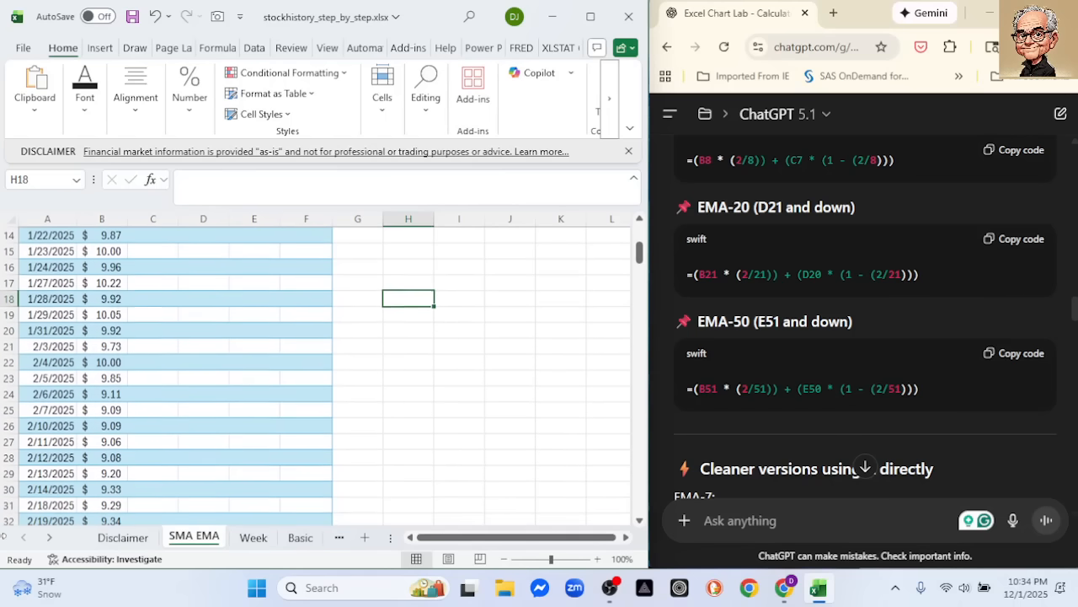
pyautogui.scroll(1, 167, 418)
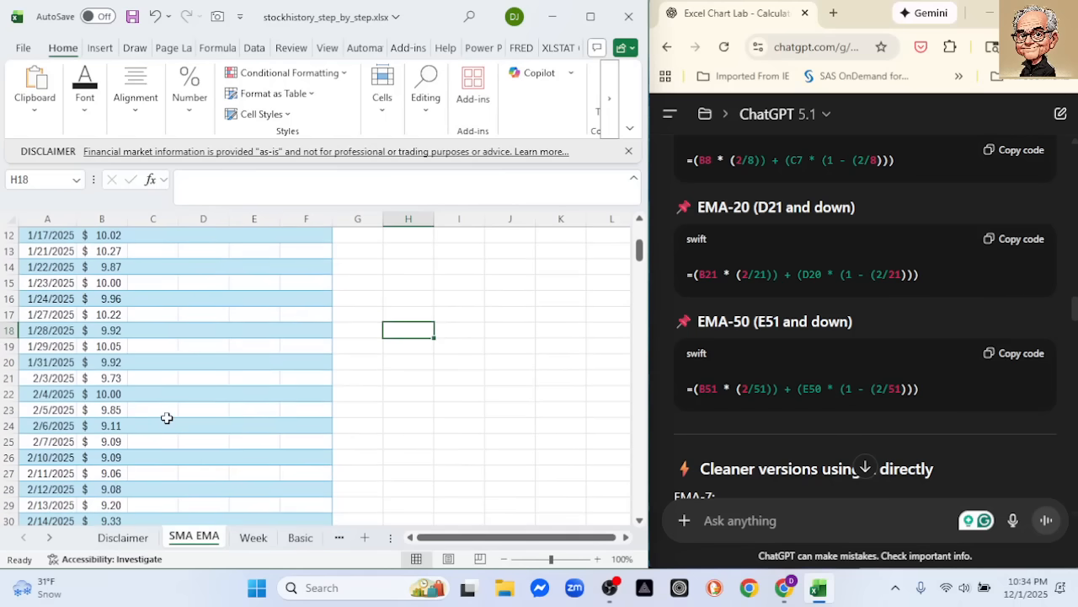
# Enter =AVERAGE(B2:B21) in cell C21 to calculate the first 20-day simple moving average
pyautogui.click(145, 381)
pyautogui.write('=AVERAGE(')
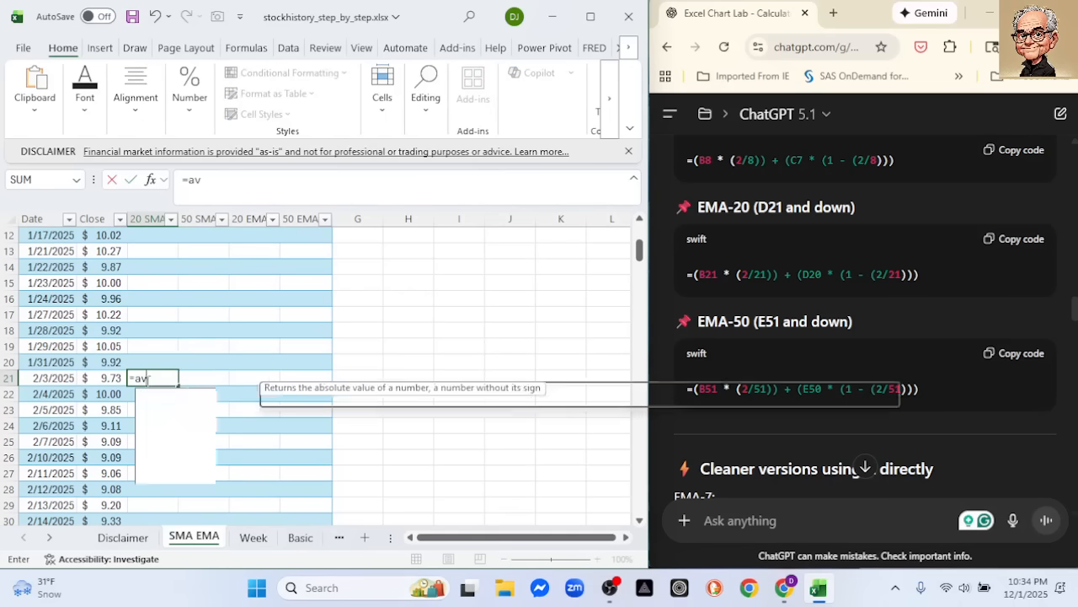
pyautogui.scroll(1, 170, 336)
pyautogui.scroll(3, 170, 336)
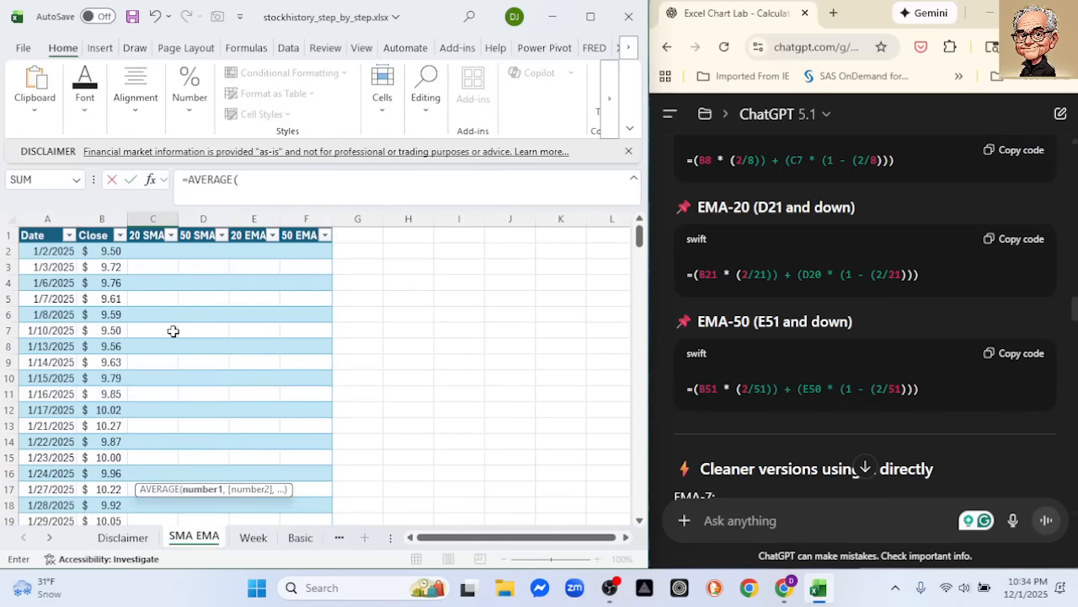
pyautogui.moveTo(106, 250); pyautogui.dragTo(91, 468)
pyautogui.press('Return')
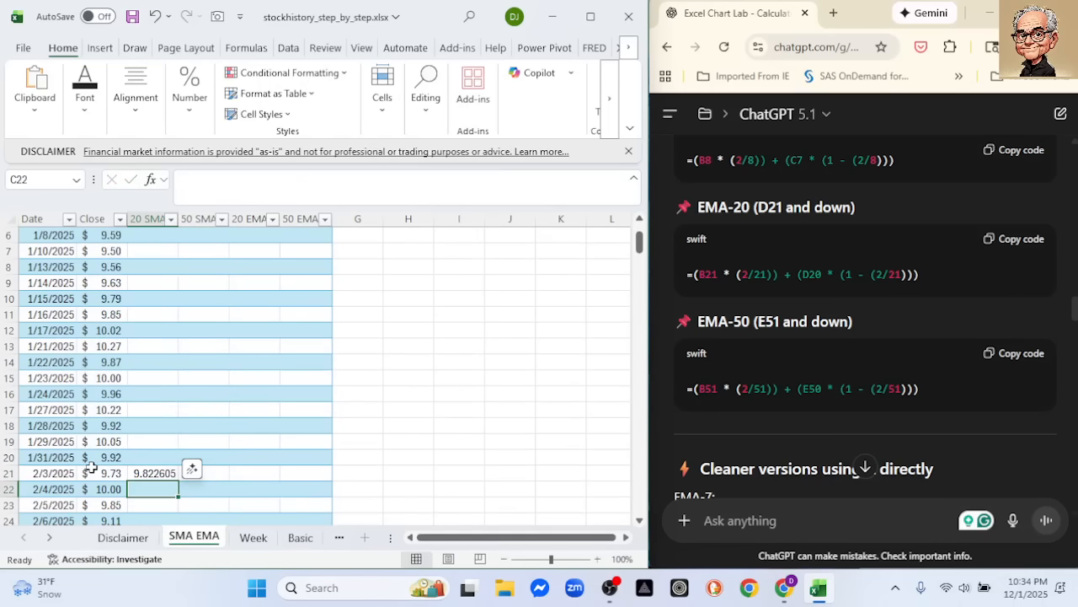
# Enter =AVERAGE(B2:B51) in cell D51 to calculate the first 50-day simple moving average
pyautogui.scroll(-6, 212, 498)
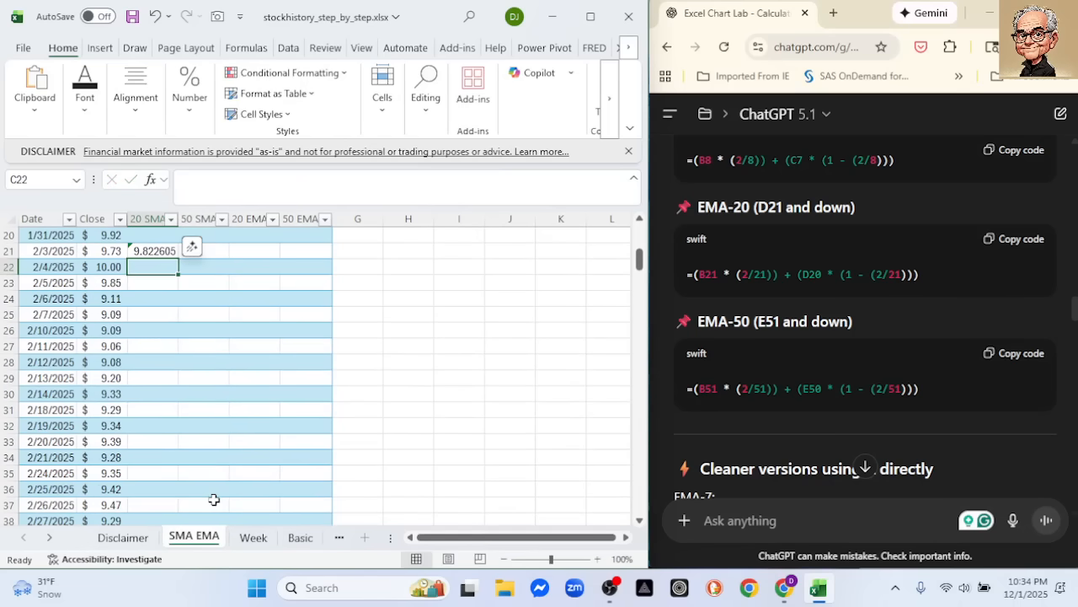
pyautogui.scroll(-3, 213, 500)
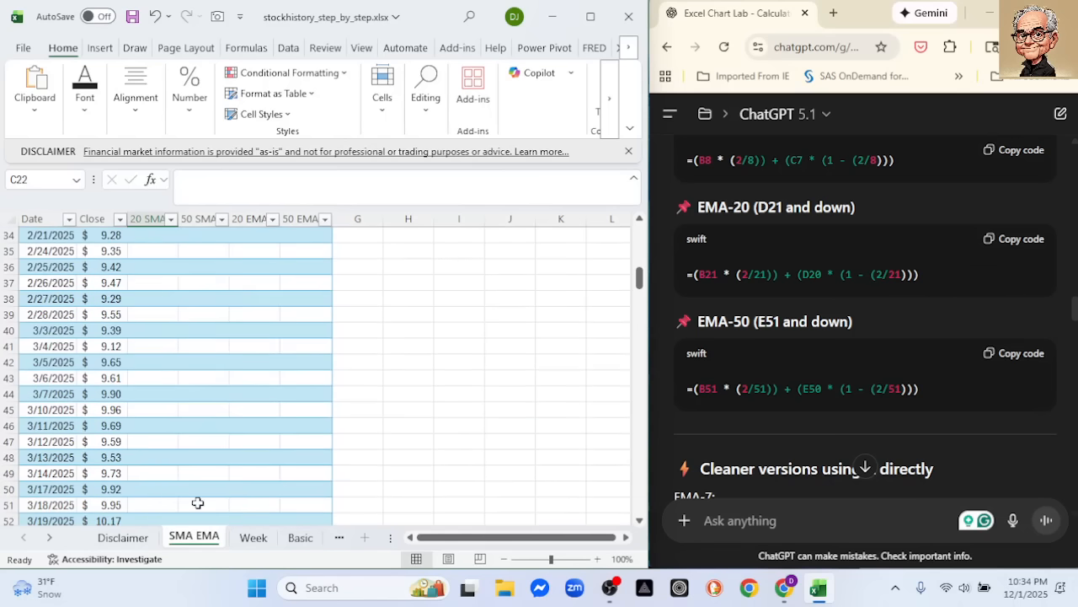
pyautogui.click(200, 505)
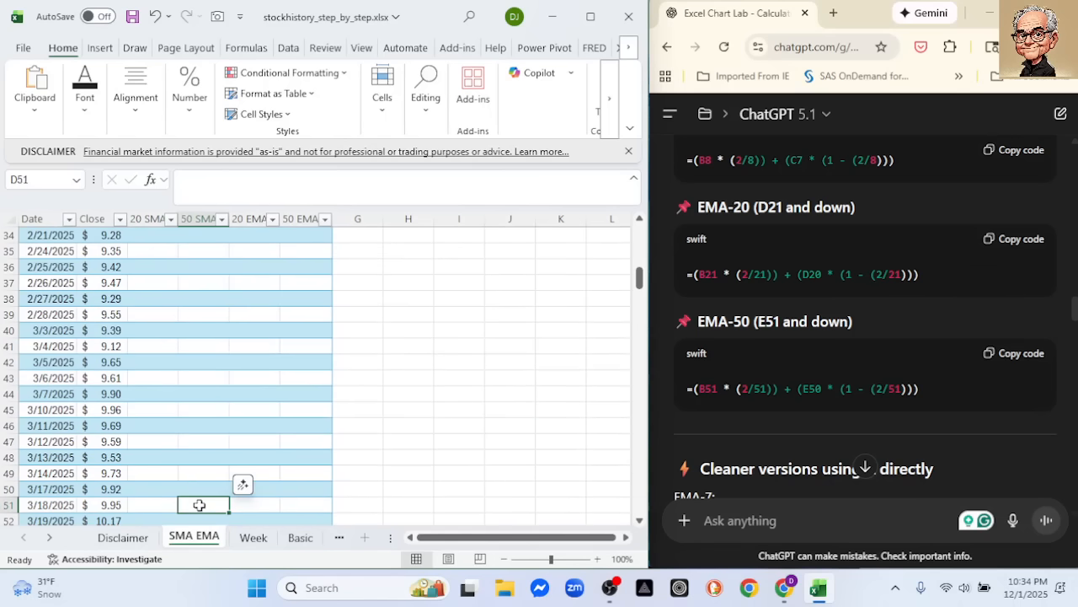
pyautogui.write('=avera')
pyautogui.press('Tab')
pyautogui.scroll(5, 88, 337)
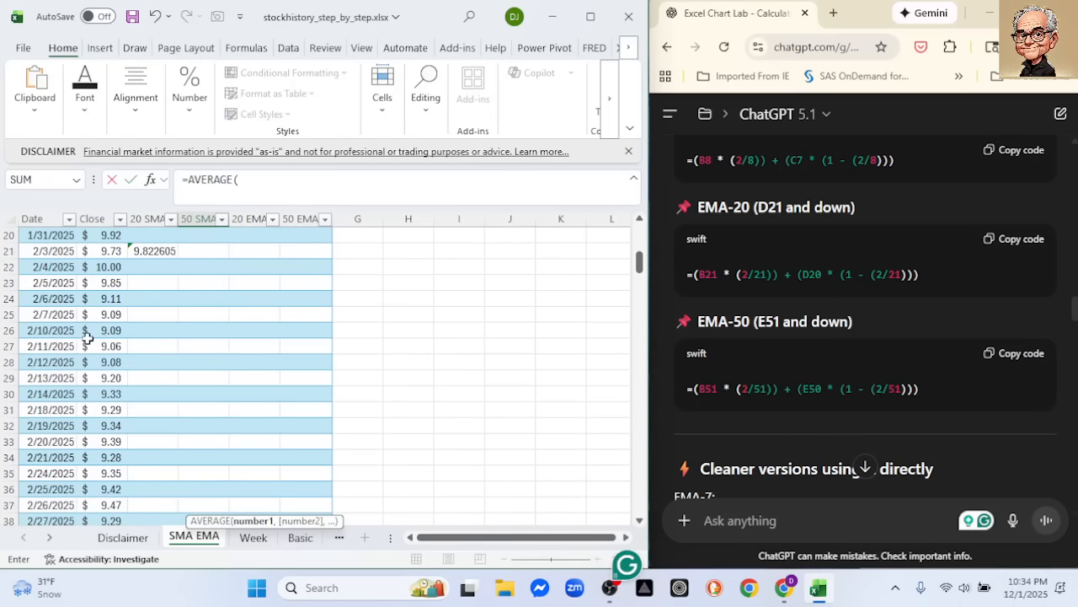
pyautogui.scroll(6, 88, 337)
pyautogui.moveTo(101, 251); pyautogui.dragTo(82, 360)
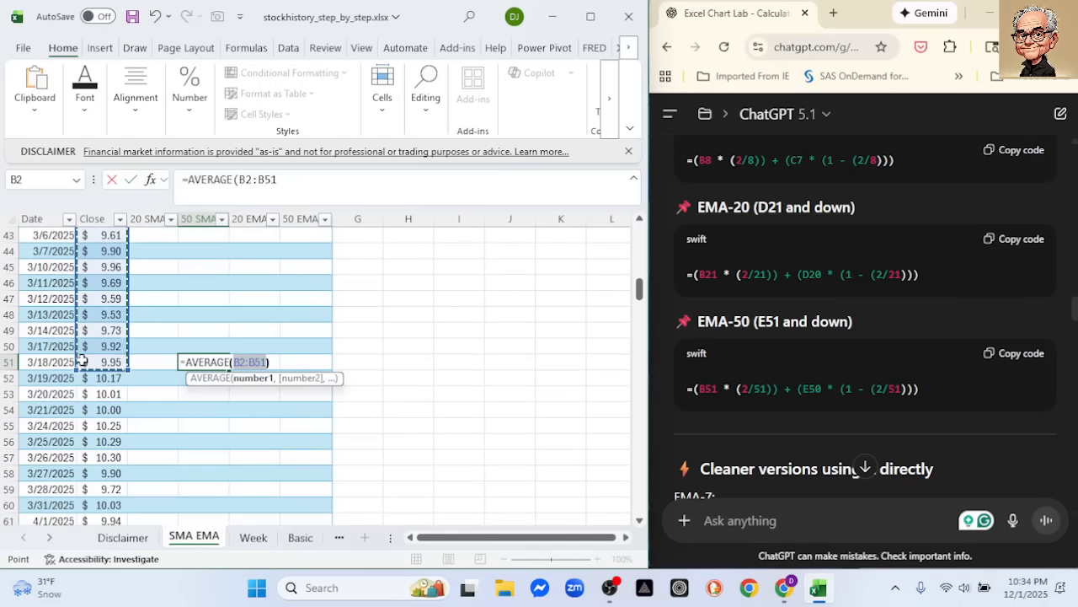
pyautogui.write(')')
pyautogui.press('Return')
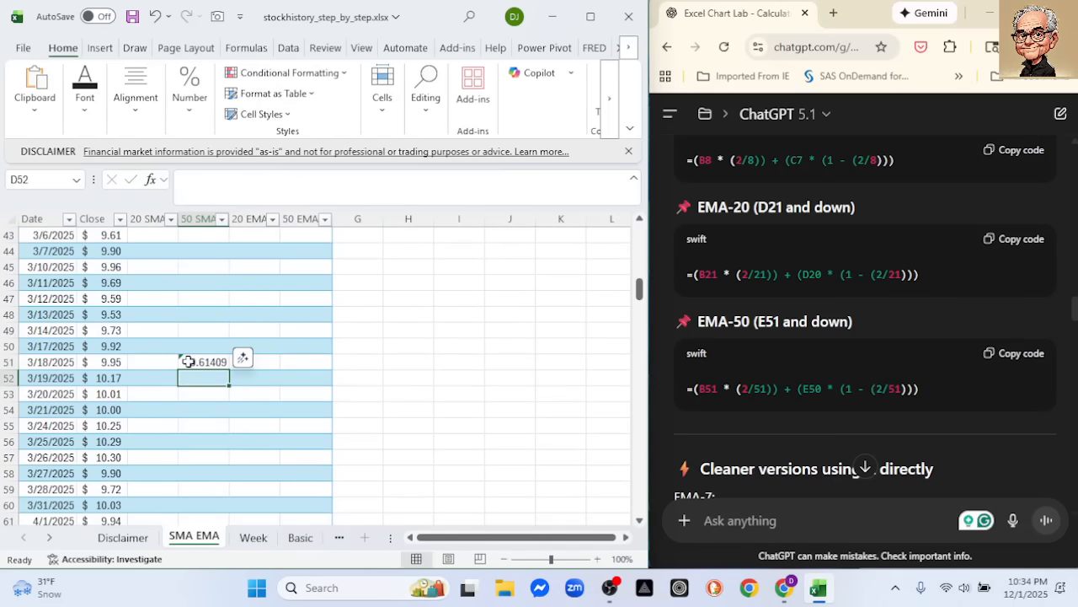
# Fill the 50 SMA formula from D51 and the 20 SMA formula from C21 down to the table's last row
pyautogui.click(220, 364)
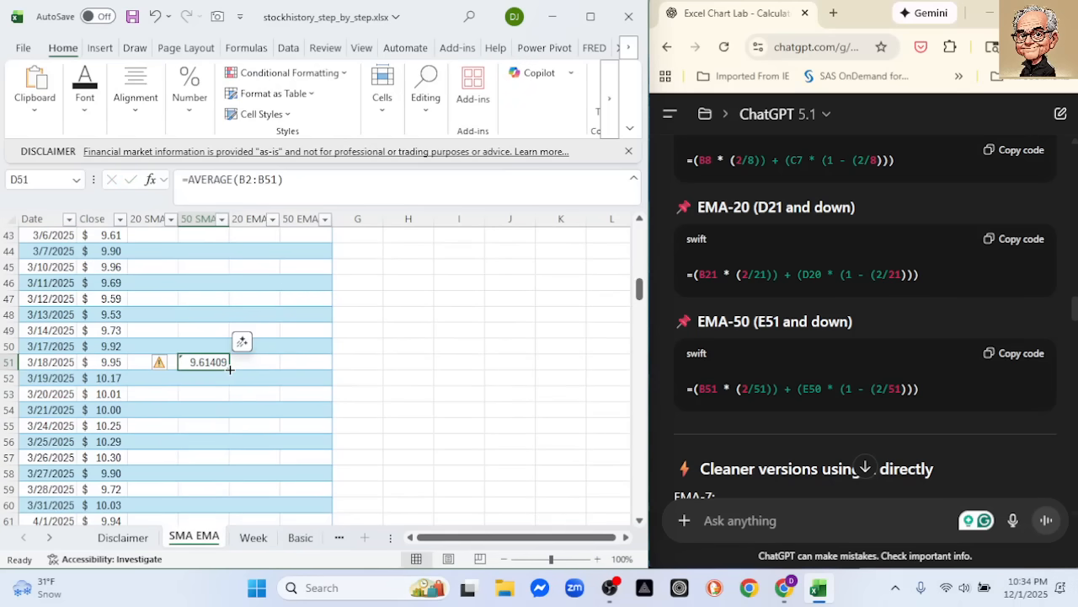
pyautogui.doubleClick(230, 369)
pyautogui.scroll(5, 171, 330)
pyautogui.scroll(5, 172, 332)
pyautogui.click(160, 363)
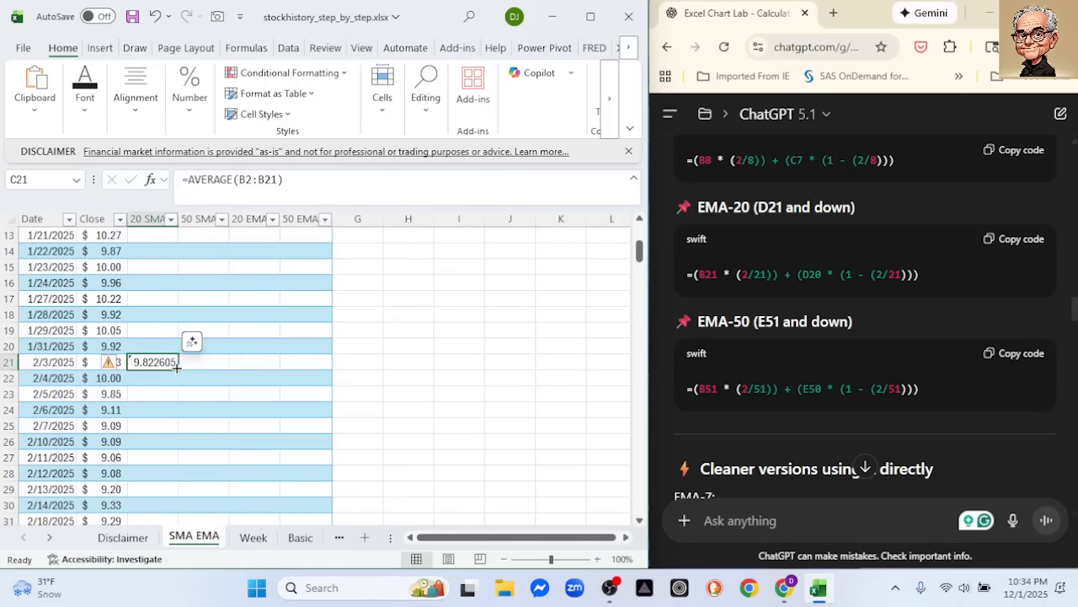
pyautogui.doubleClick(178, 369)
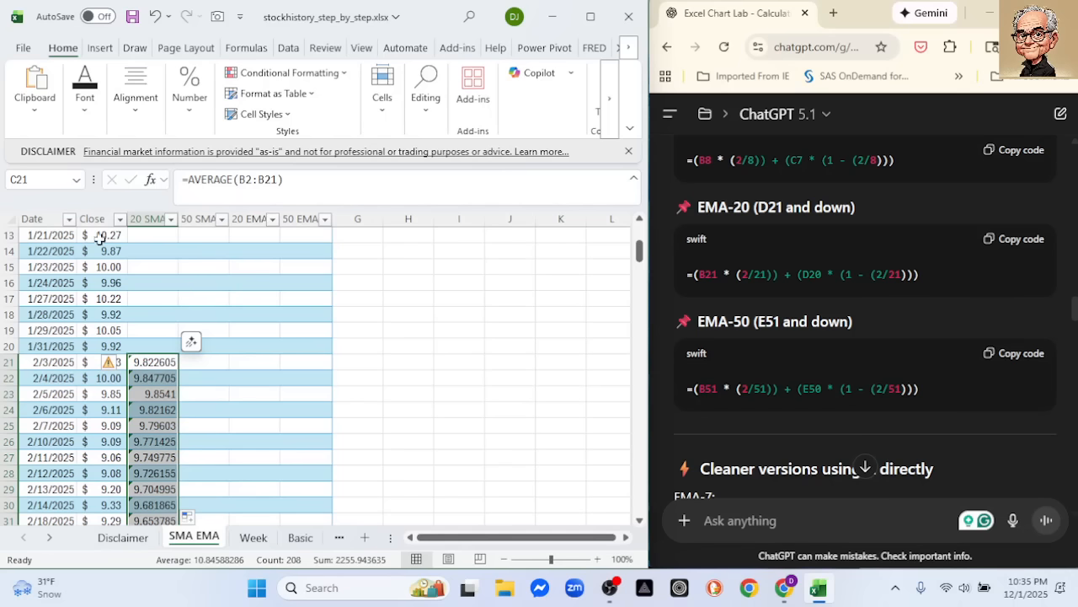
# Insert a line chart from the data in the Date, Close, 20 SMA and 50 SMA columns
pyautogui.moveTo(31, 217); pyautogui.dragTo(91, 218)
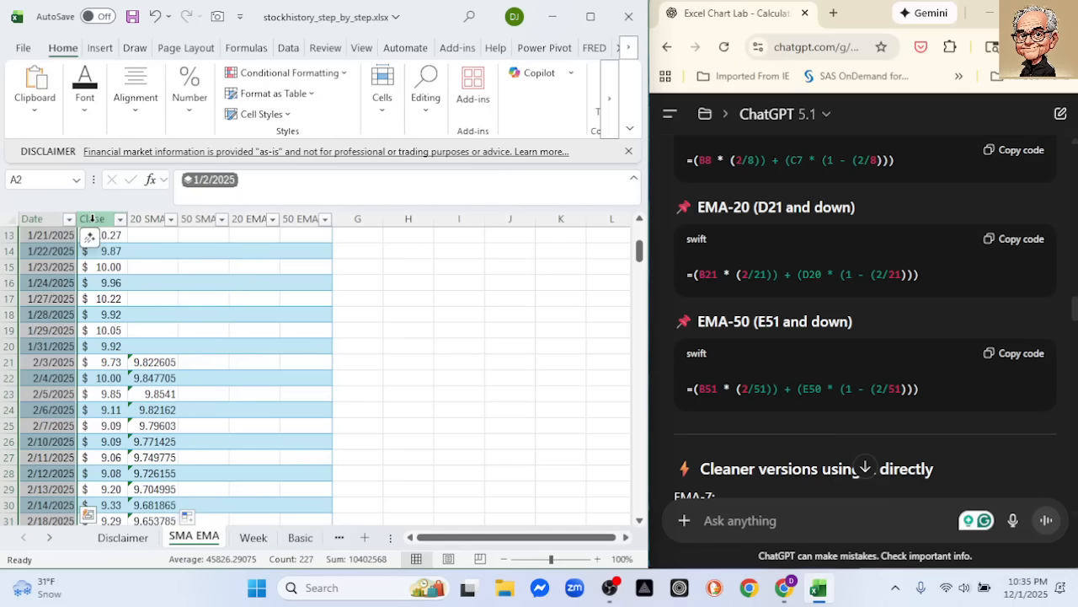
pyautogui.keyDown('ctrl'); pyautogui.click(148, 218); pyautogui.keyUp('ctrl')
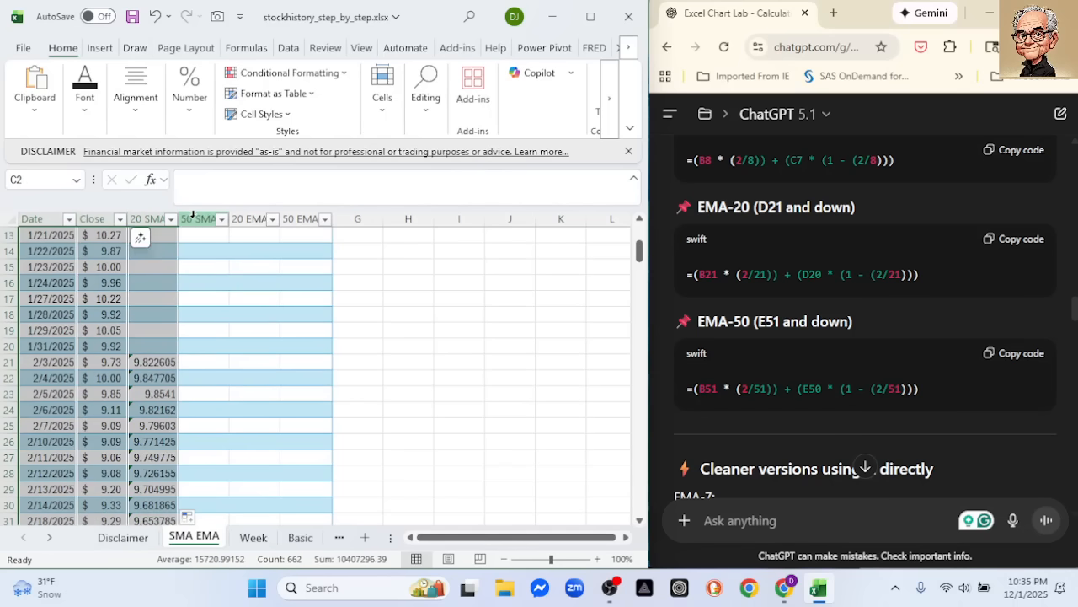
pyautogui.keyDown('ctrl'); pyautogui.click(191, 218); pyautogui.keyUp('ctrl')
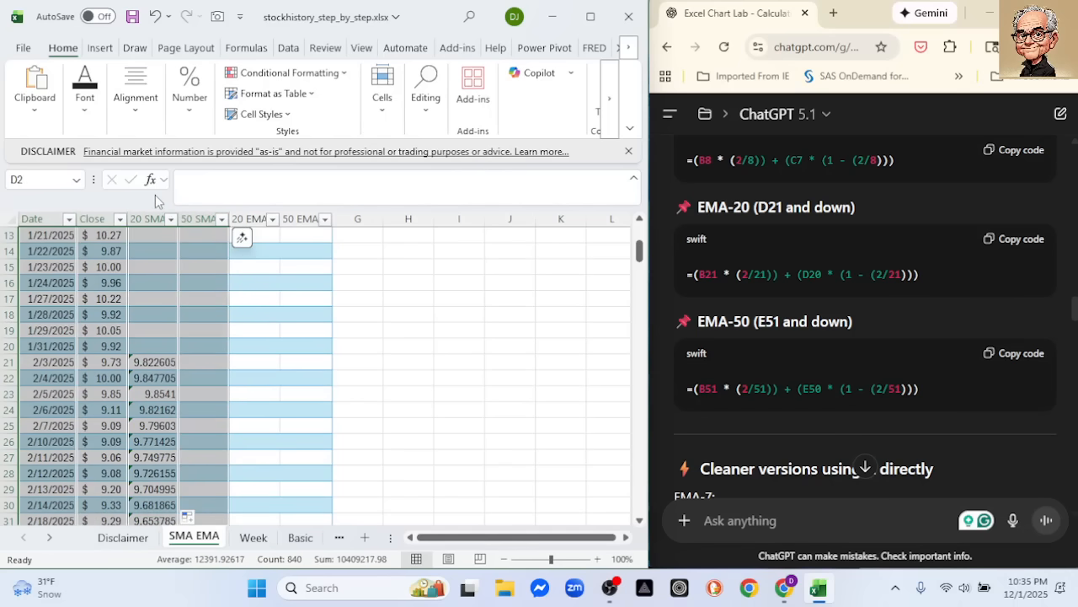
pyautogui.click(98, 49)
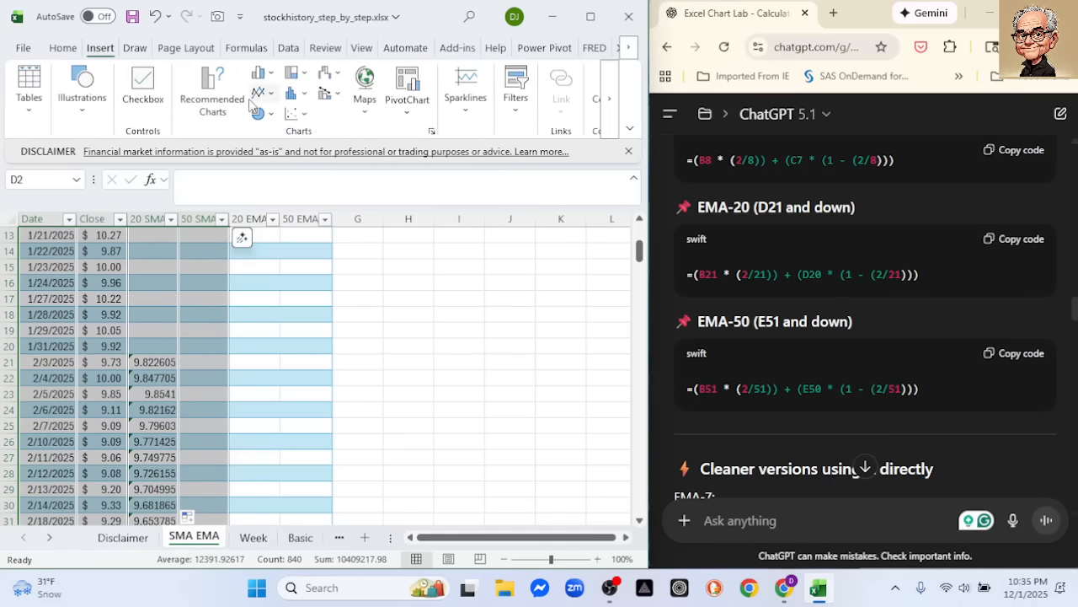
pyautogui.click(260, 92)
pyautogui.click(274, 145)
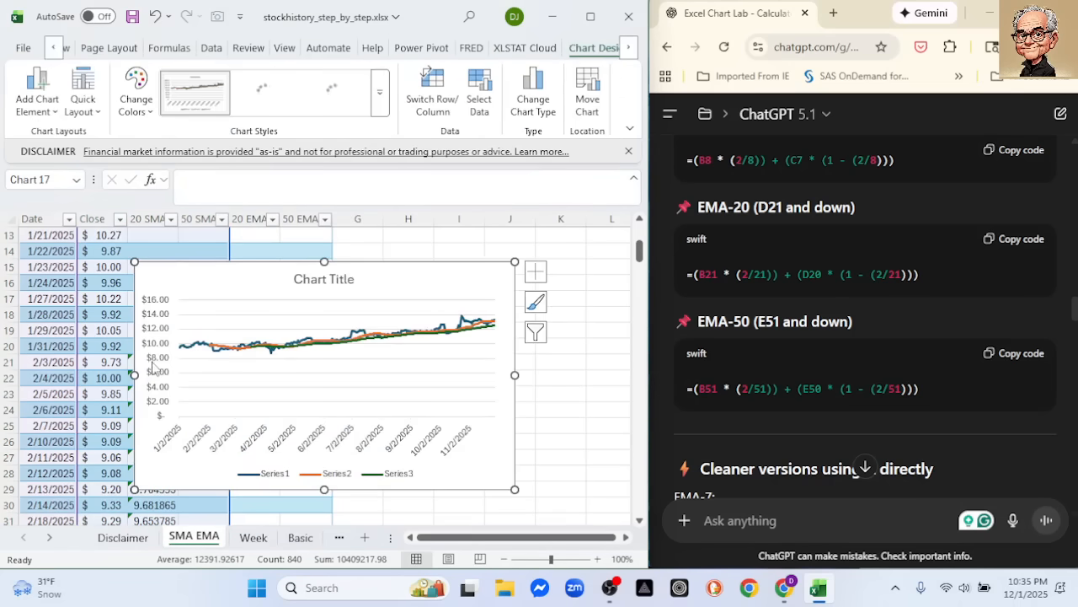
# Set the minimum bound of the line chart's vertical axis to 9, and delete the chart
pyautogui.click(551, 369)
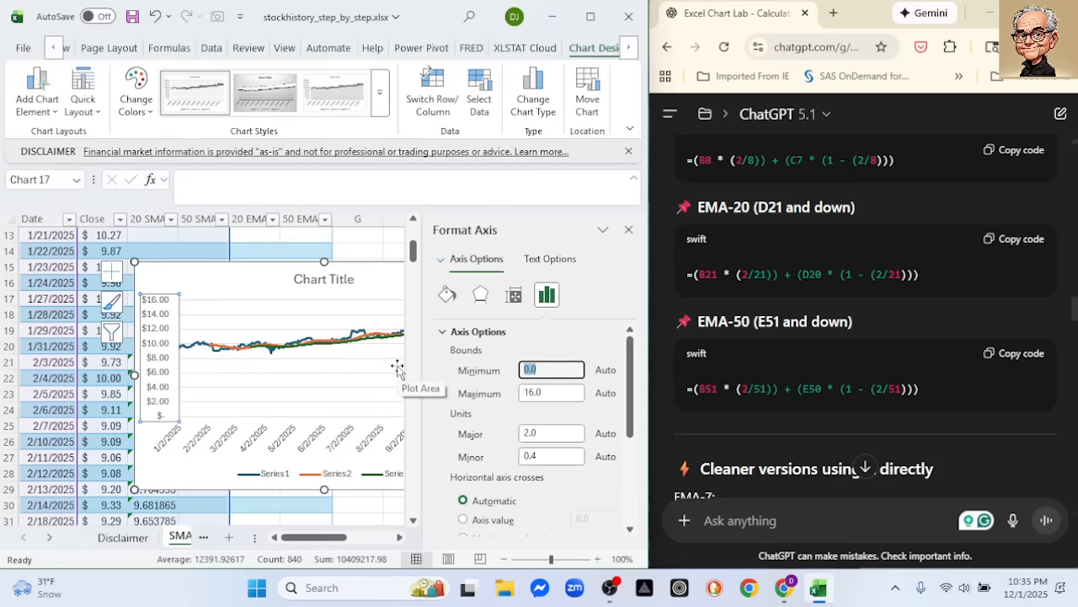
pyautogui.write('9')
pyautogui.press('Return')
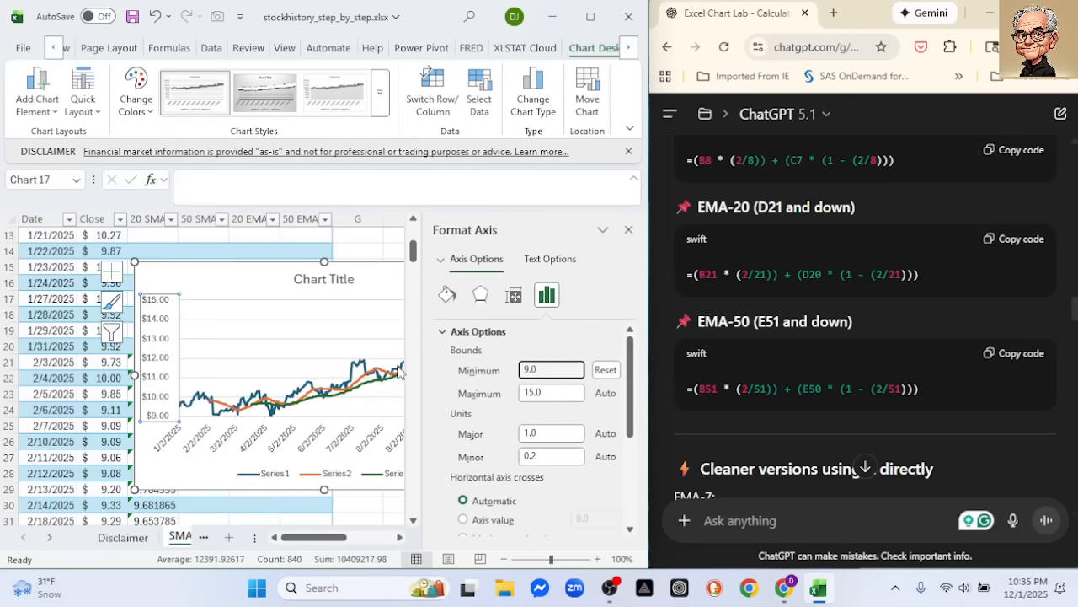
pyautogui.click(628, 229)
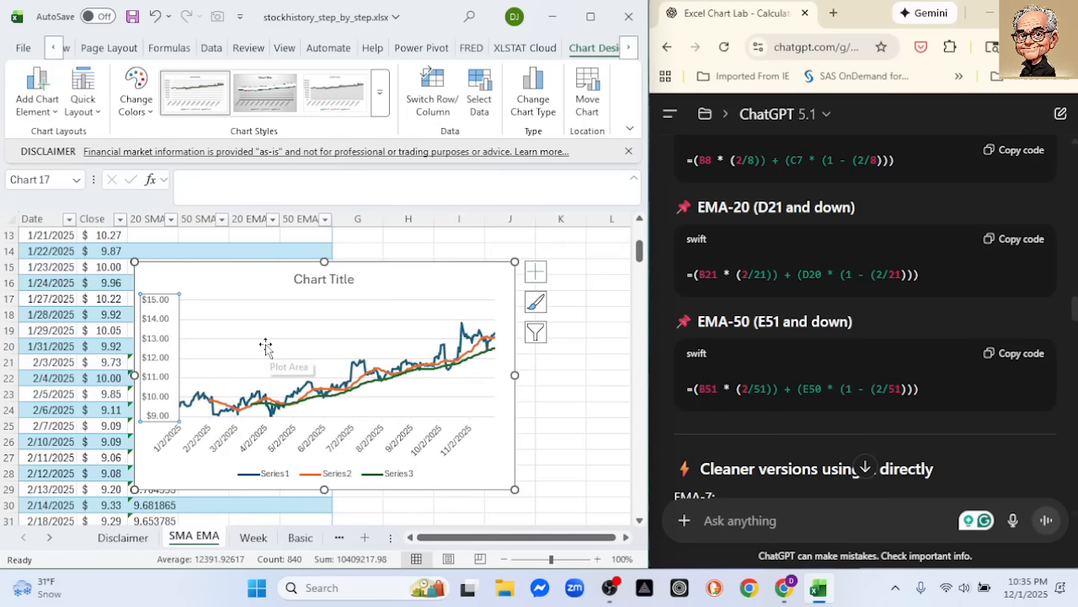
pyautogui.click(234, 281)
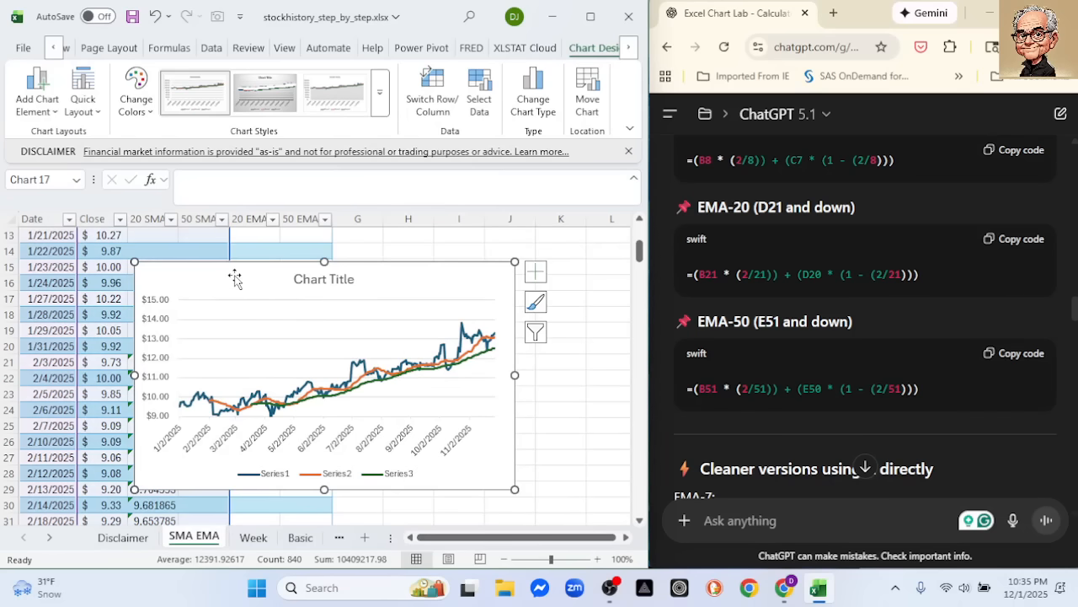
pyautogui.press('Delete')
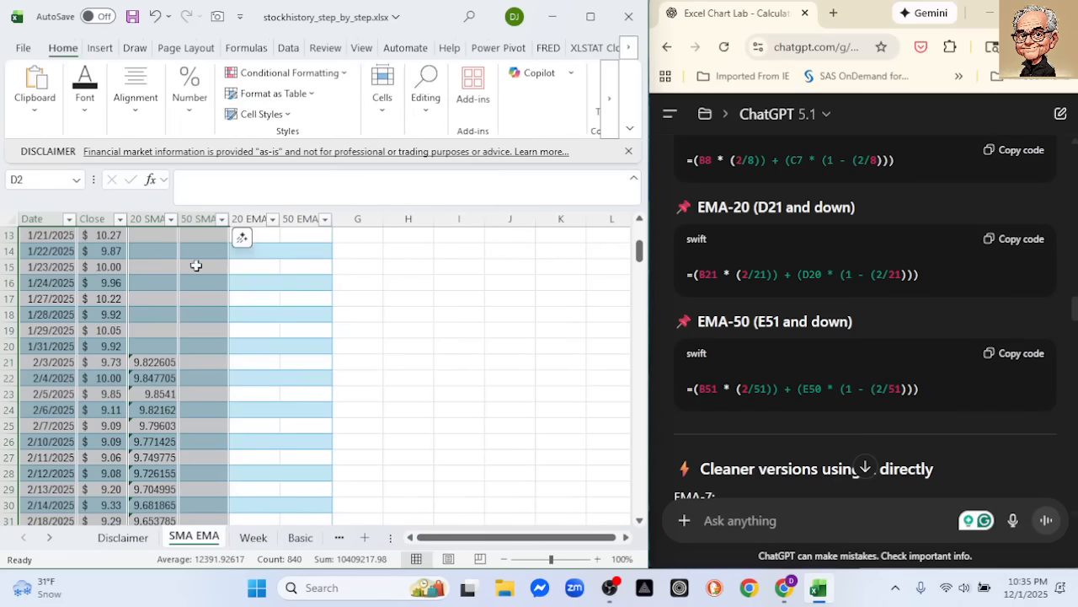
# Filter the Date column to show only September, October and November 2025
pyautogui.click(68, 219)
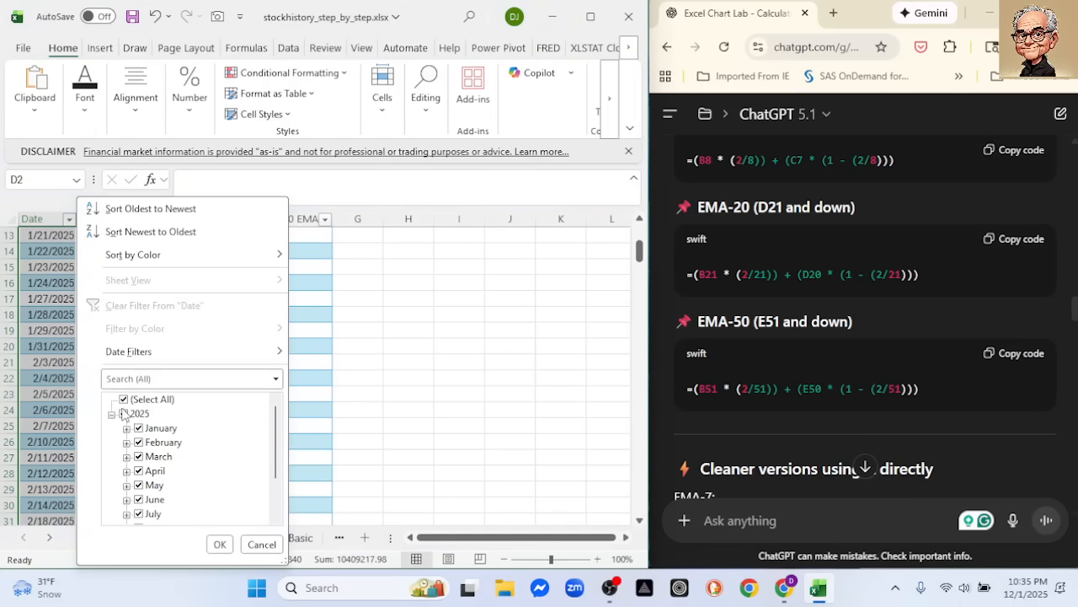
pyautogui.click(123, 413)
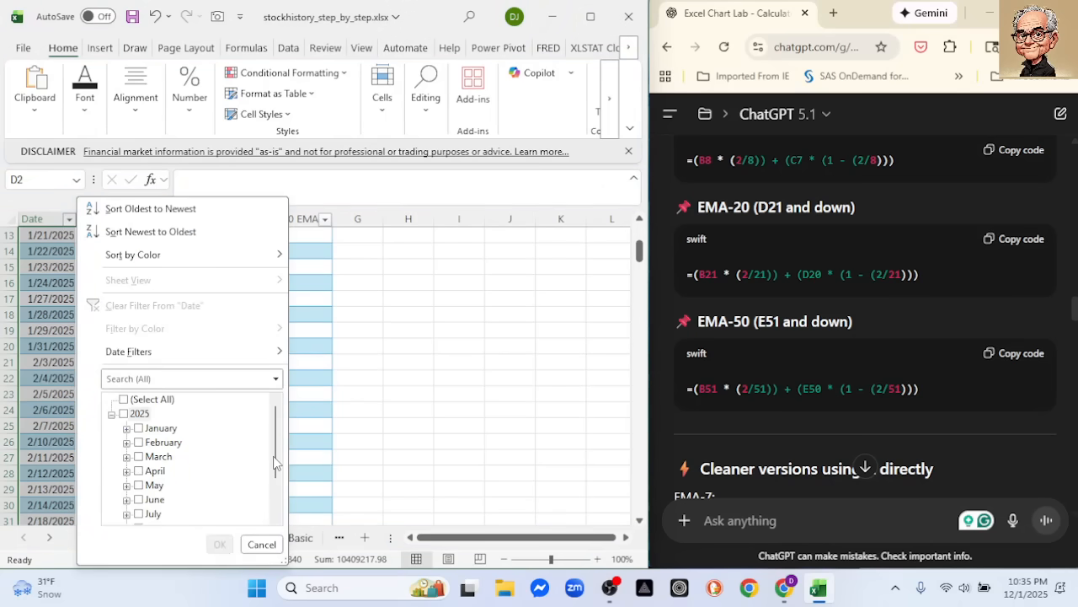
pyautogui.scroll(-2, 274, 462)
pyautogui.click(138, 511)
pyautogui.click(138, 499)
pyautogui.click(127, 485)
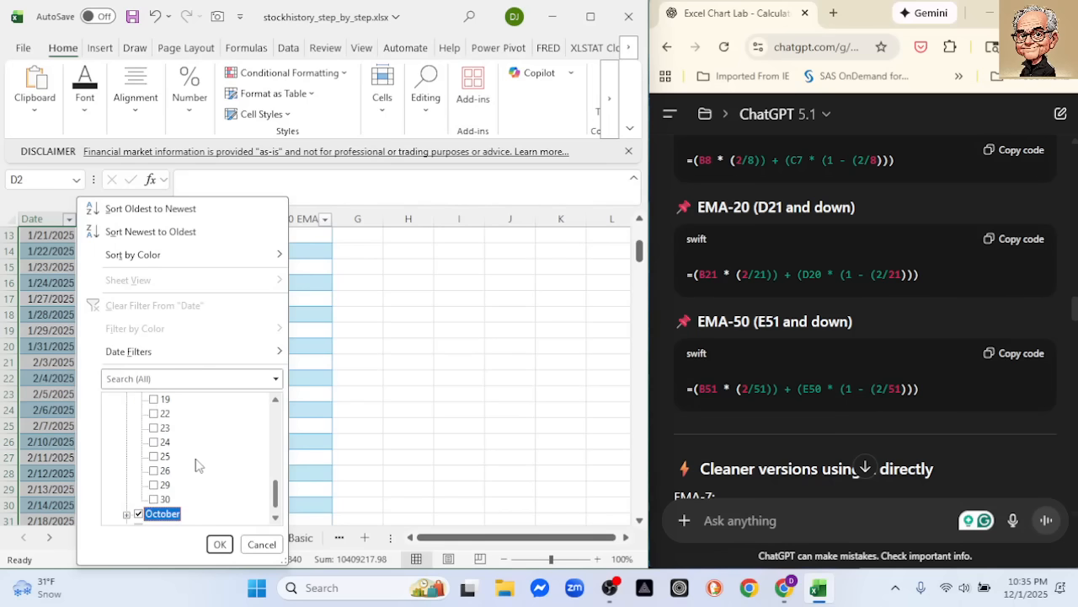
pyautogui.scroll(5, 195, 464)
pyautogui.scroll(-5, 211, 460)
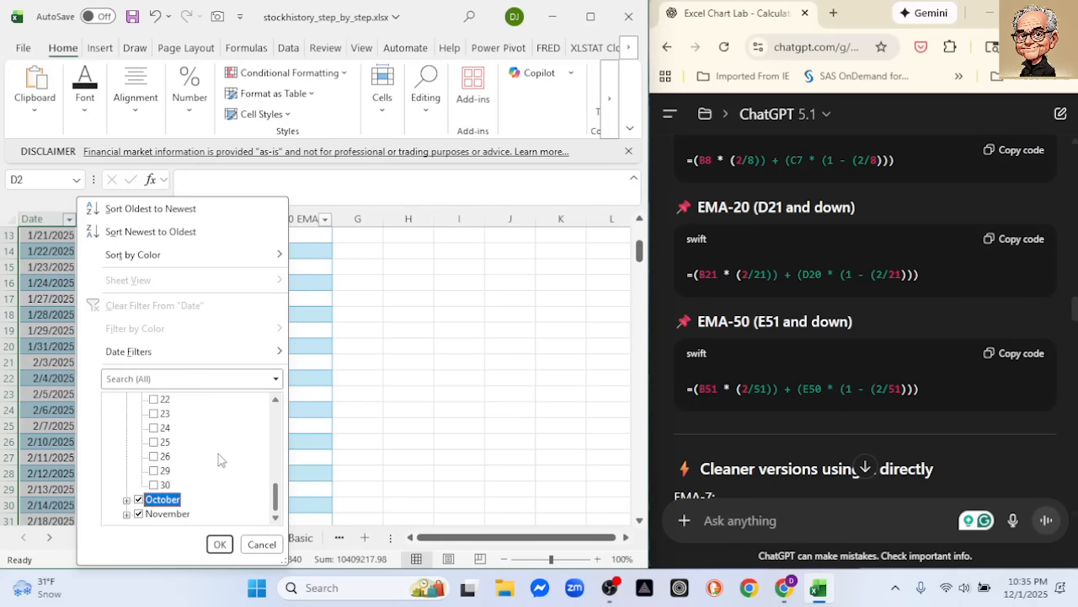
pyautogui.scroll(5, 229, 444)
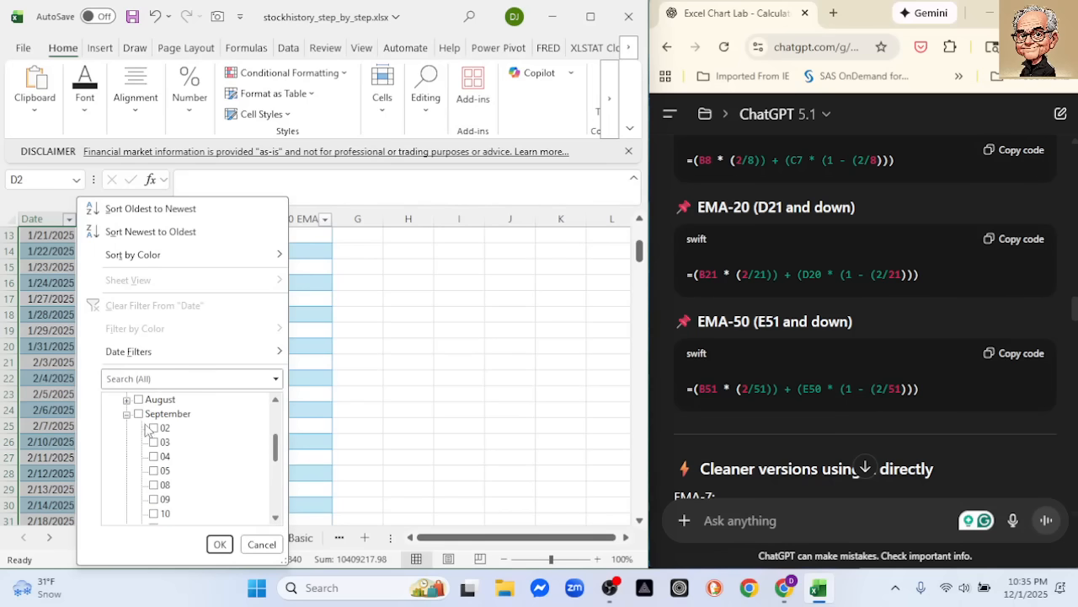
pyautogui.click(138, 414)
pyautogui.click(219, 543)
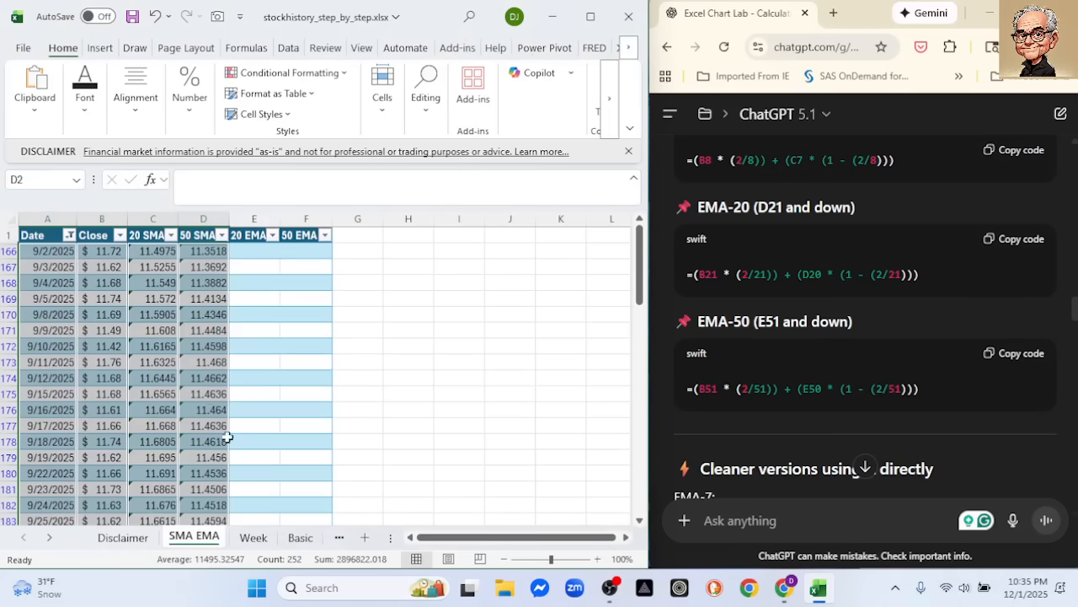
# Insert a 2-D line chart from the filtered Date, Close, 20 SMA and 50 SMA columns
pyautogui.click(71, 221)
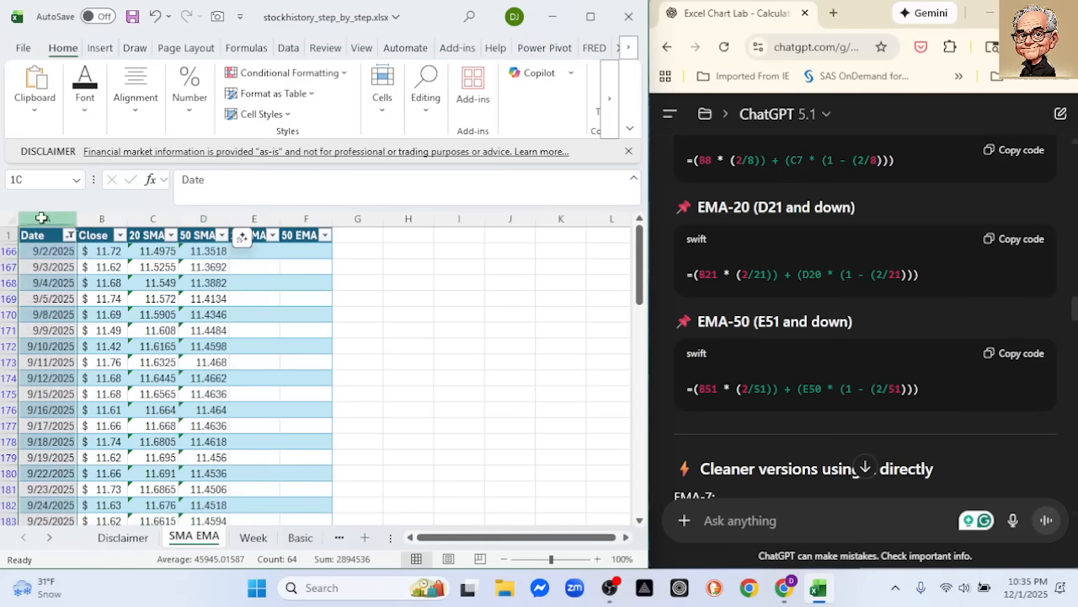
pyautogui.keyDown('ctrl'); pyautogui.click(102, 219); pyautogui.keyUp('ctrl')
pyautogui.keyDown('ctrl'); pyautogui.click(153, 219); pyautogui.keyUp('ctrl')
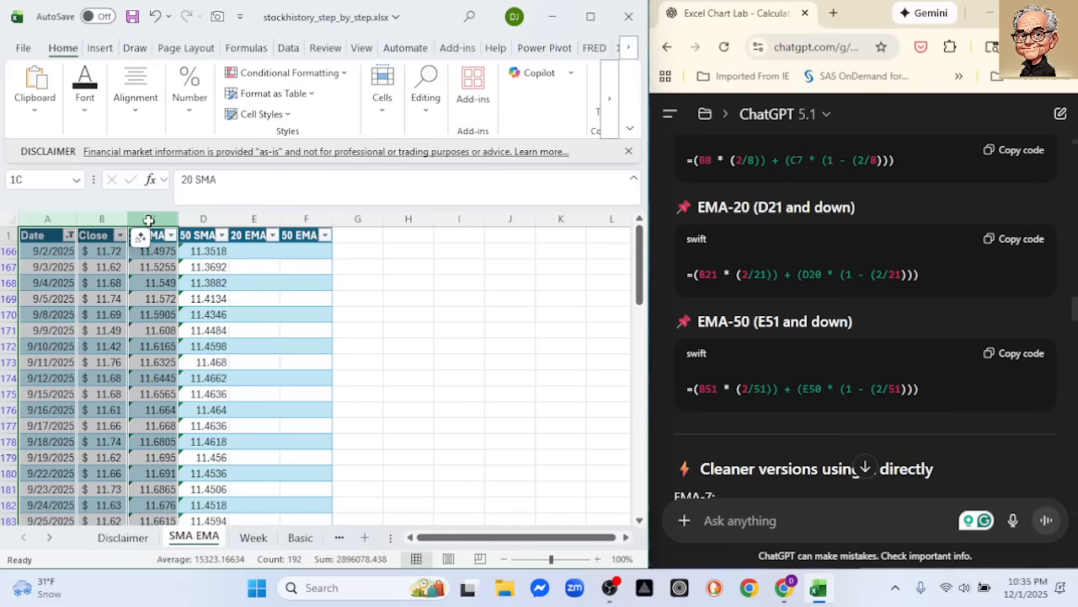
pyautogui.keyDown('ctrl'); pyautogui.click(202, 218); pyautogui.keyUp('ctrl')
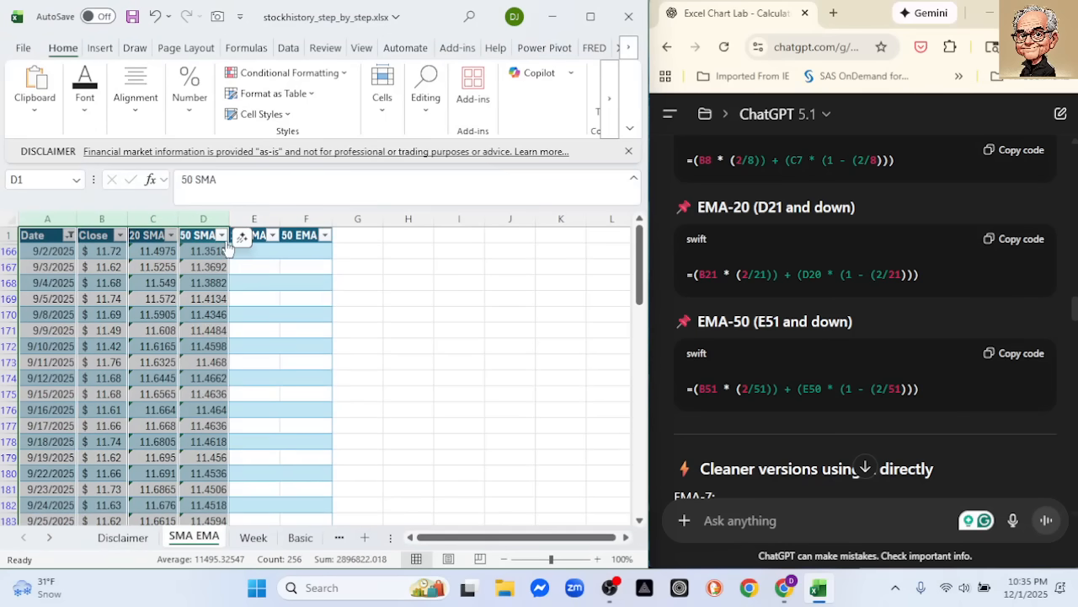
pyautogui.click(99, 47)
pyautogui.click(263, 93)
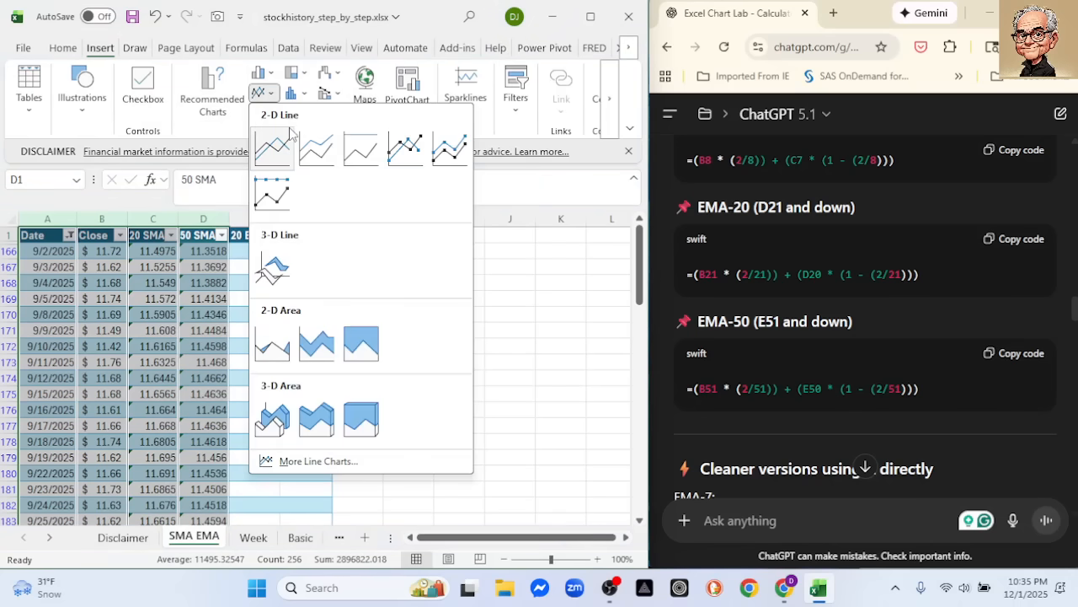
pyautogui.click(291, 148)
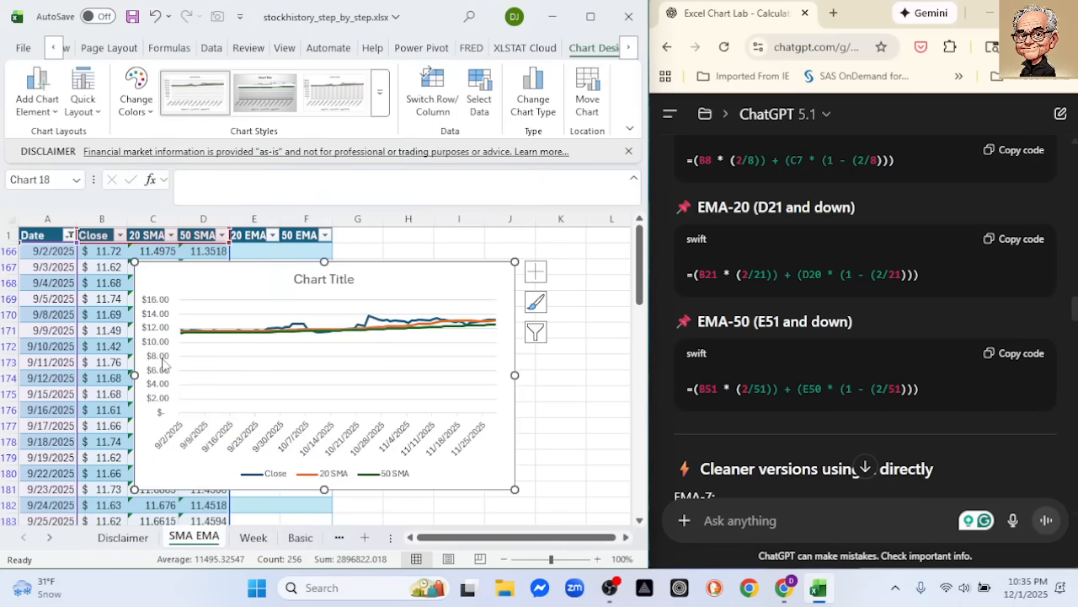
# Set the minimum bound of the line chart's vertical axis to 10.5 and close the axis formatting options
pyautogui.doubleClick(167, 365)
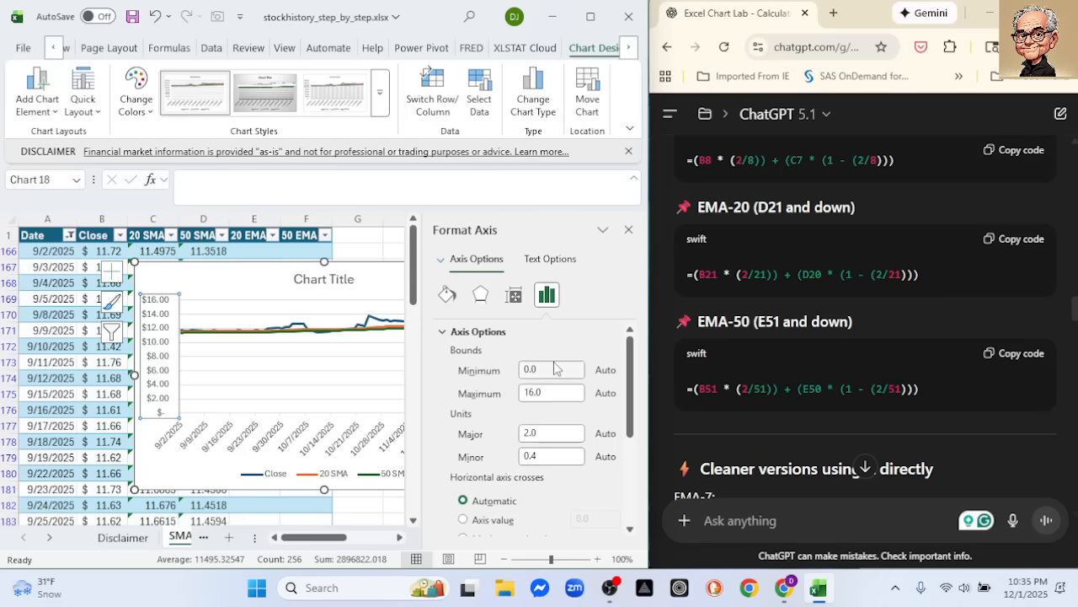
pyautogui.click(547, 366)
pyautogui.write('10')
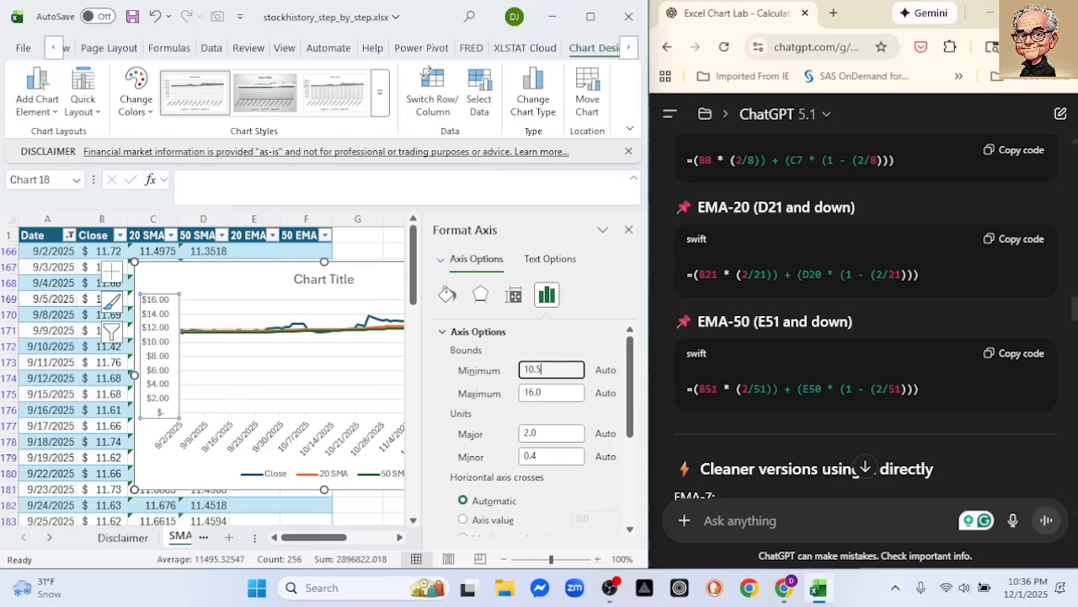
pyautogui.write('.5')
pyautogui.press('Return')
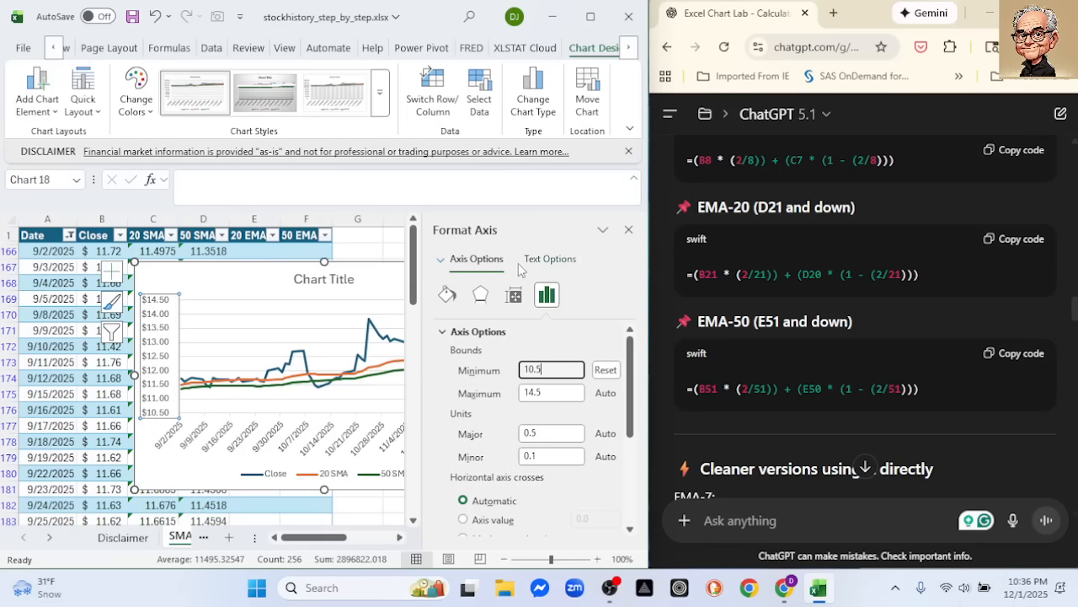
pyautogui.click(628, 230)
# Reposition and enlarge the line chart to compare Close with the 20 SMA and 50 SMA lines, and delete the chart
pyautogui.moveTo(290, 268); pyautogui.dragTo(246, 257)
pyautogui.moveTo(470, 479); pyautogui.dragTo(555, 516)
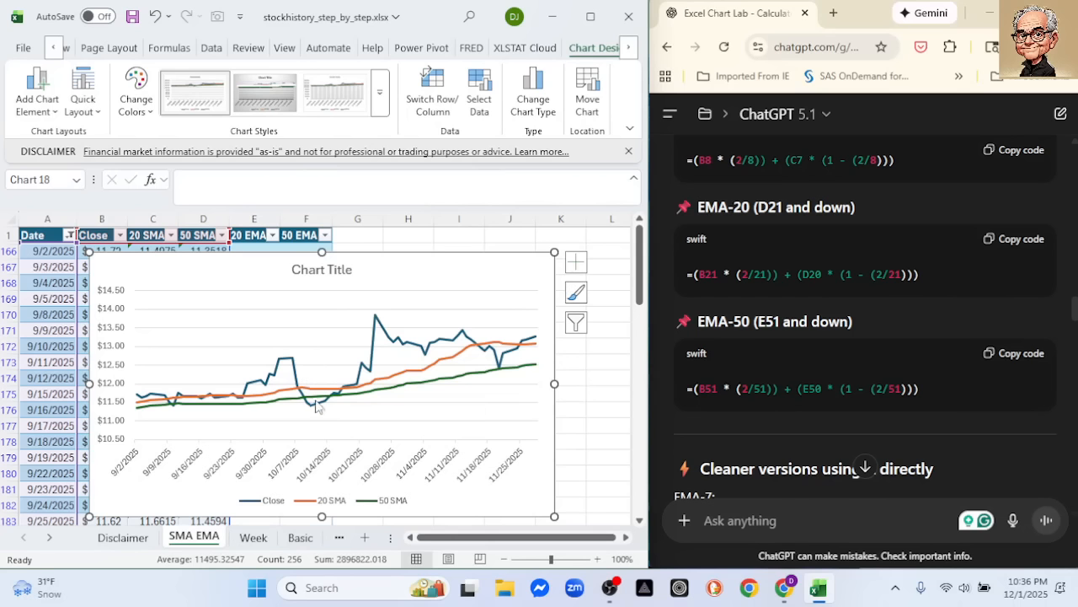
pyautogui.moveTo(312, 411)
pyautogui.moveTo(464, 381)
pyautogui.moveTo(298, 393)
pyautogui.moveTo(343, 393)
pyautogui.moveTo(485, 357)
pyautogui.press('Delete')
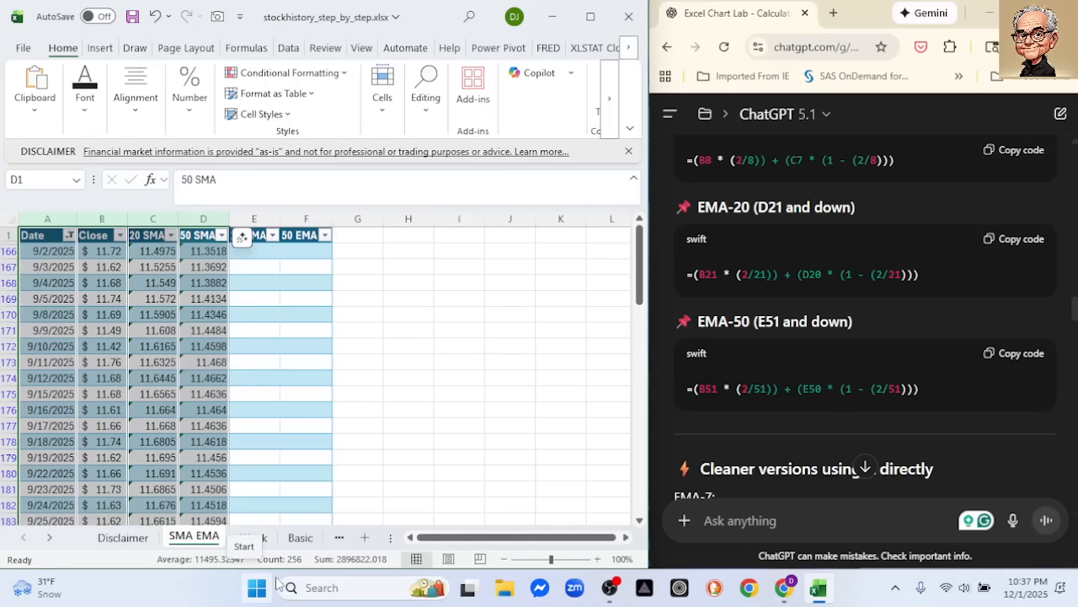
# Copy the EMA-20 seed formula =AVERAGE(B1:B20) from the ChatGPT answer in the browser
pyautogui.scroll(2, 797, 330)
pyautogui.scroll(5, 797, 330)
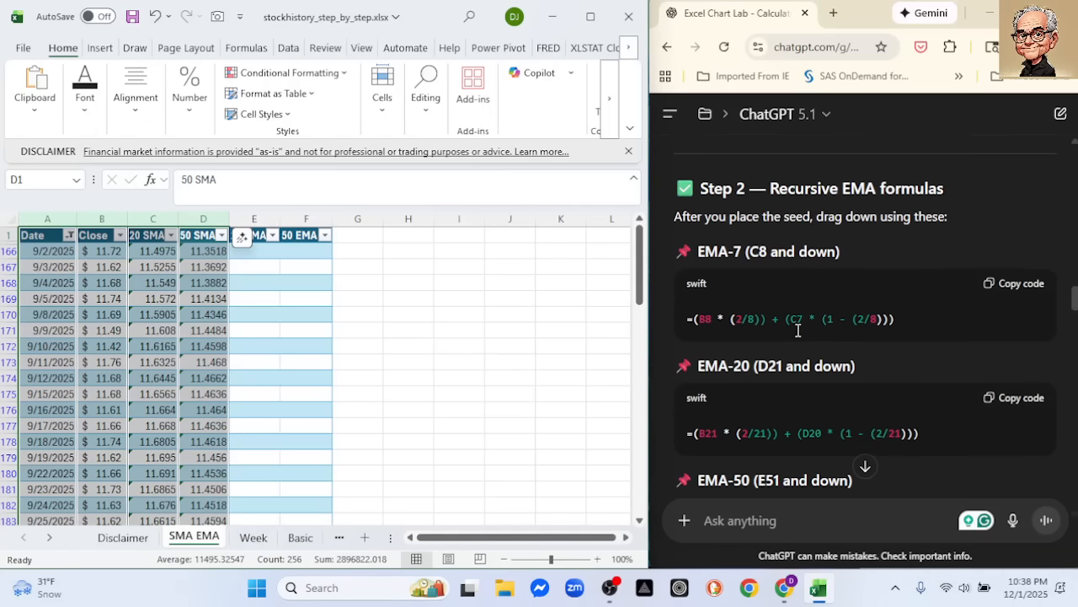
pyautogui.scroll(1, 792, 332)
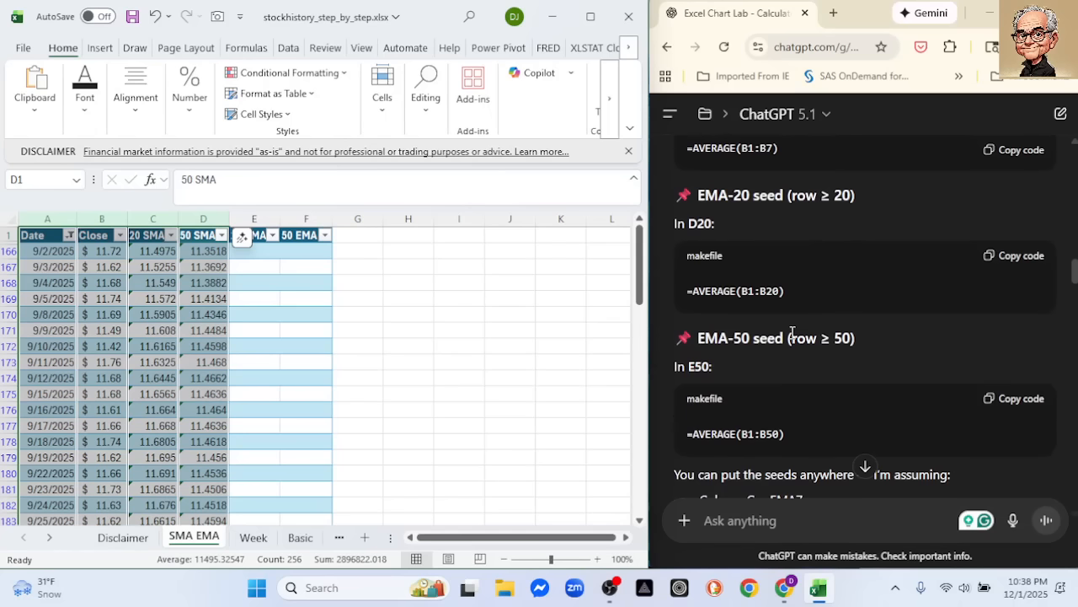
pyautogui.click(1004, 268)
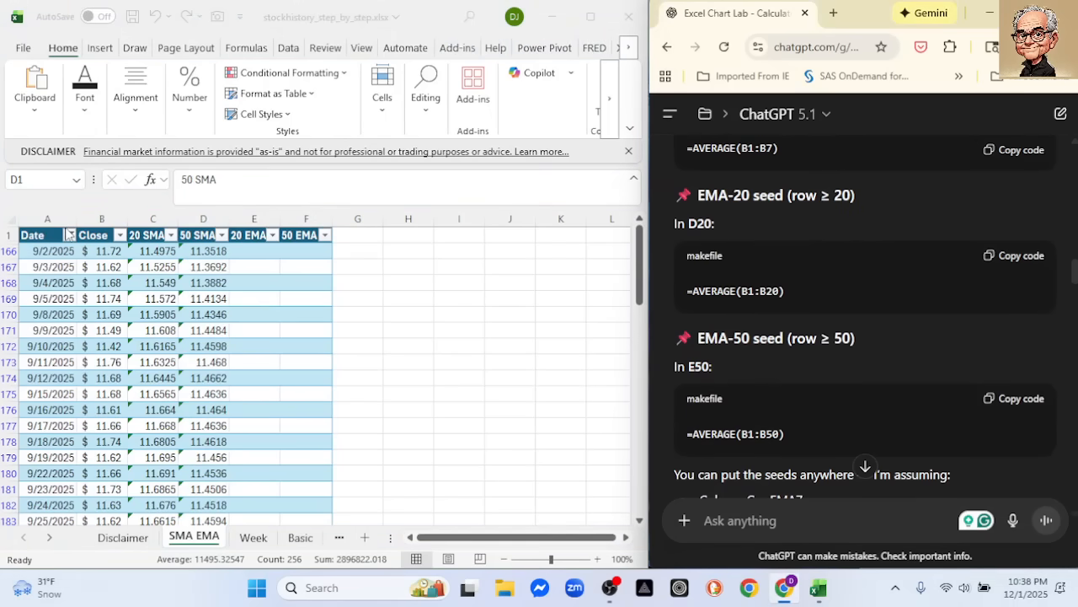
# Switch to Excel and reset the Date column's filter to show all dates
pyautogui.click(71, 240)
pyautogui.click(70, 236)
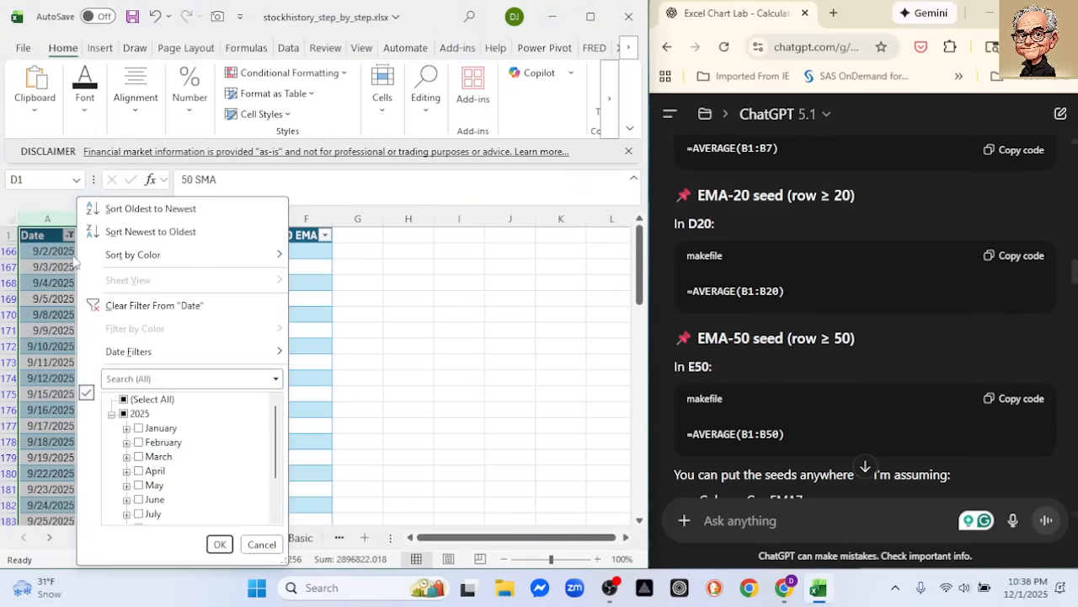
pyautogui.click(219, 544)
# Paste the seed formula =AVERAGE(B1:B20) into cell E20 of the 20 EMA column
pyautogui.scroll(-1, 211, 347)
pyautogui.scroll(-3, 207, 352)
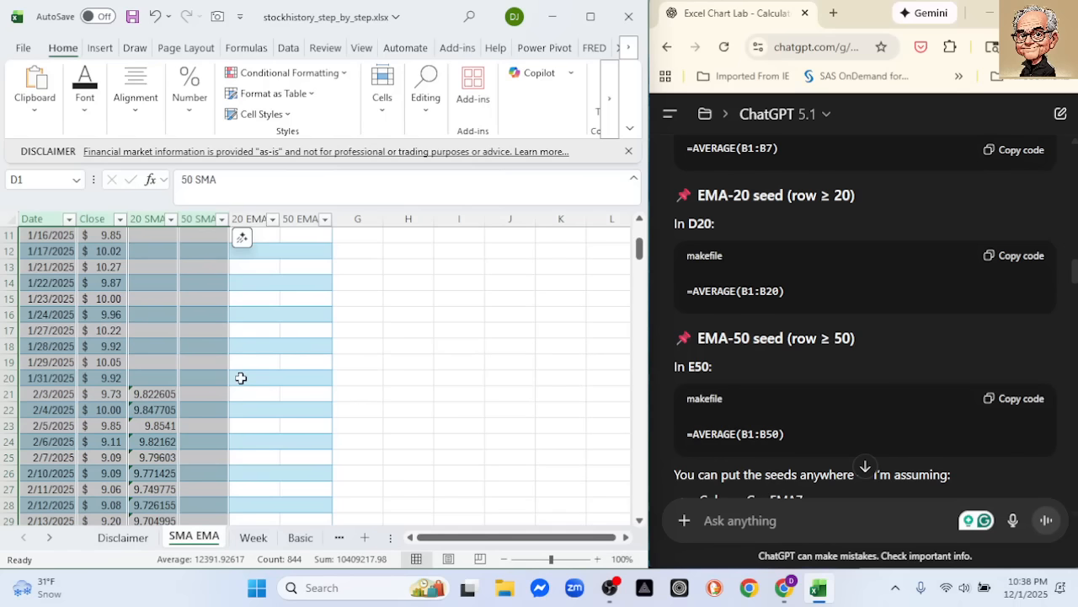
pyautogui.click(241, 377)
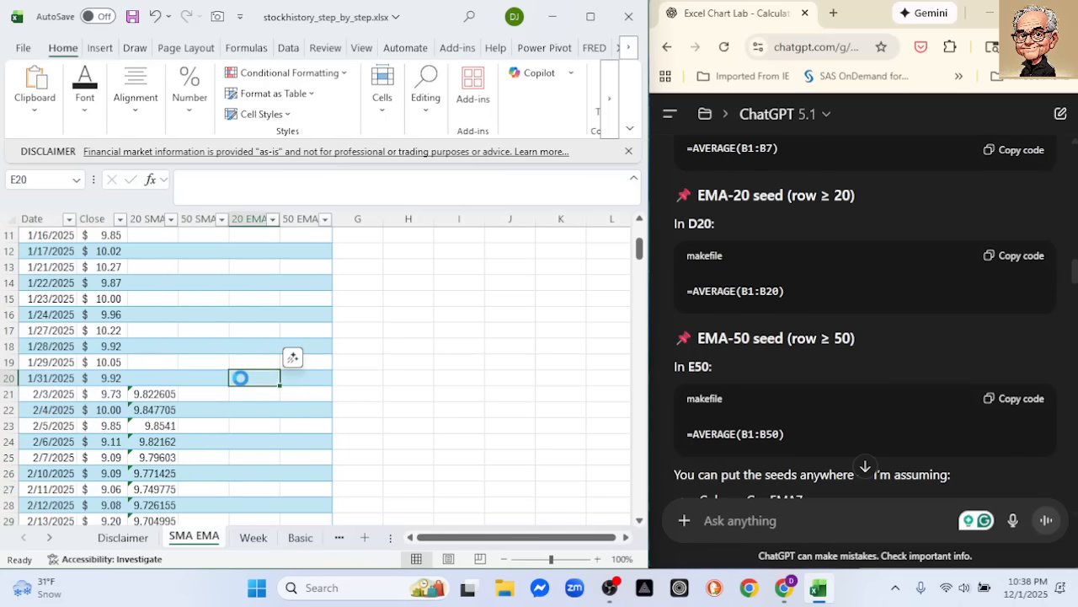
pyautogui.hotkey('ctrl', 'v')
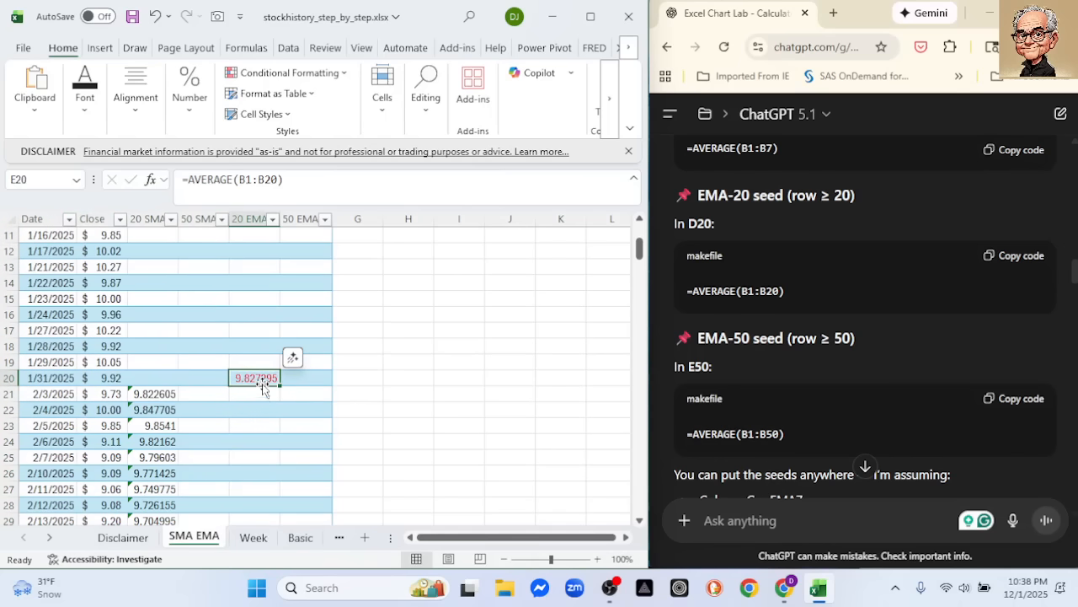
# Copy ChatGPT's recursive EMA-20 formula =(B21 * (2/21)) + (D20 * (1 - (2/21))) and paste it into cell E21
pyautogui.scroll(-5, 858, 364)
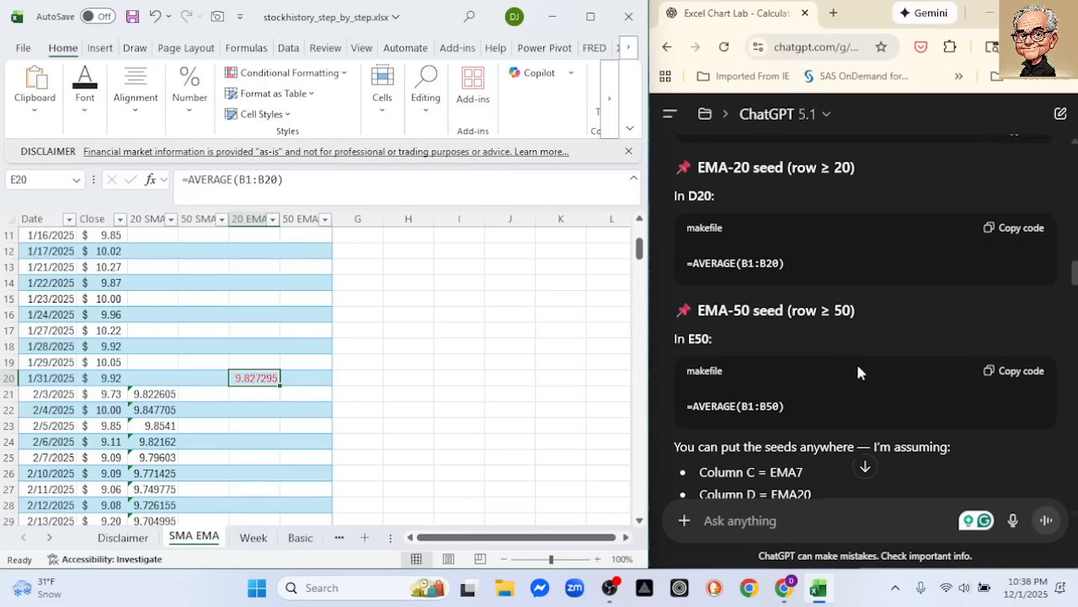
pyautogui.scroll(-2, 862, 379)
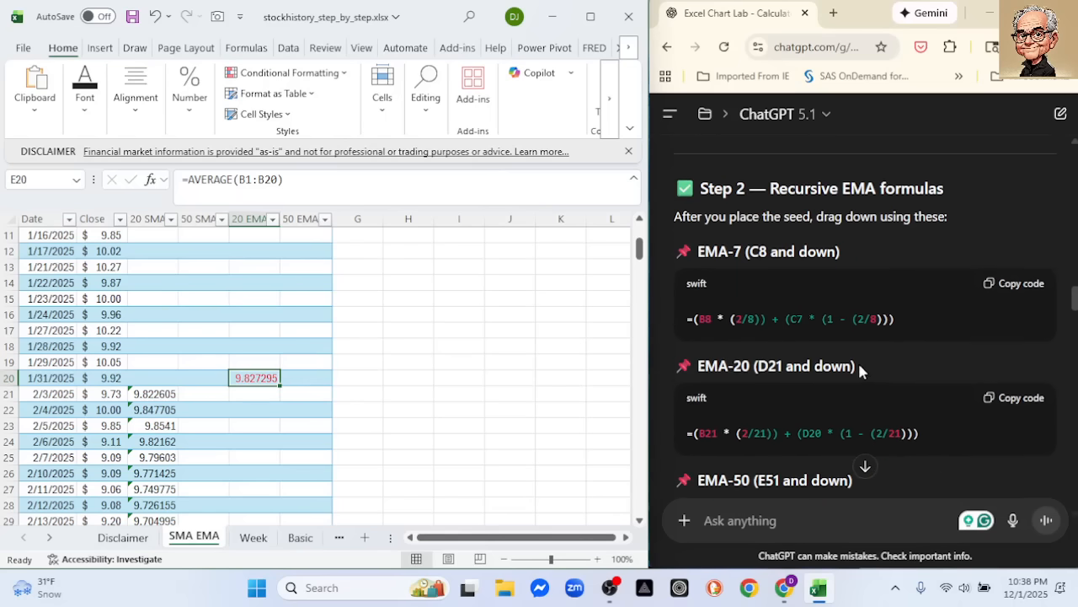
pyautogui.click(1013, 348)
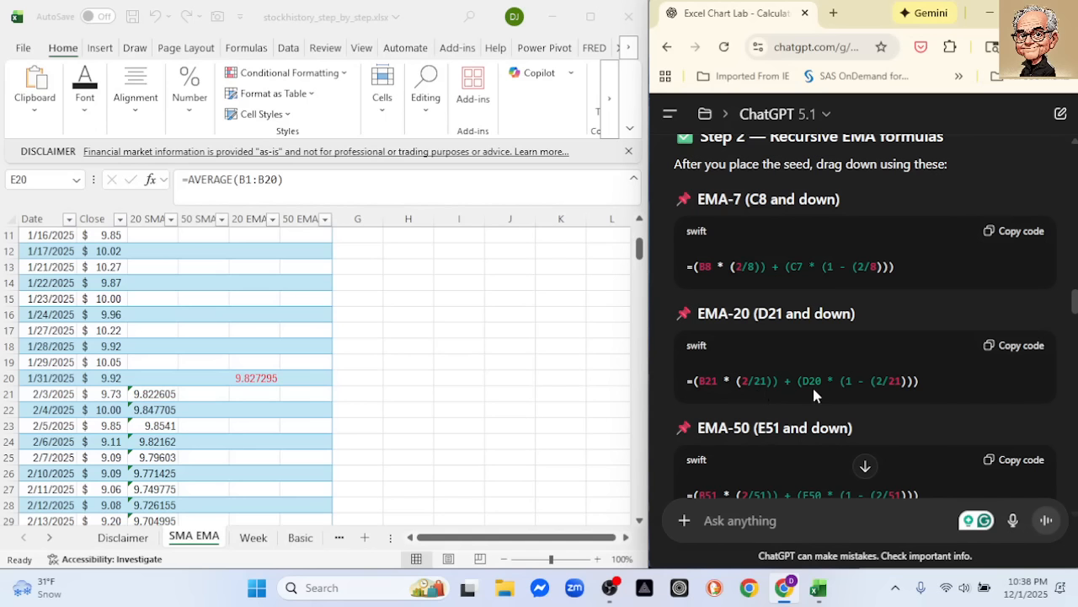
pyautogui.click(1001, 351)
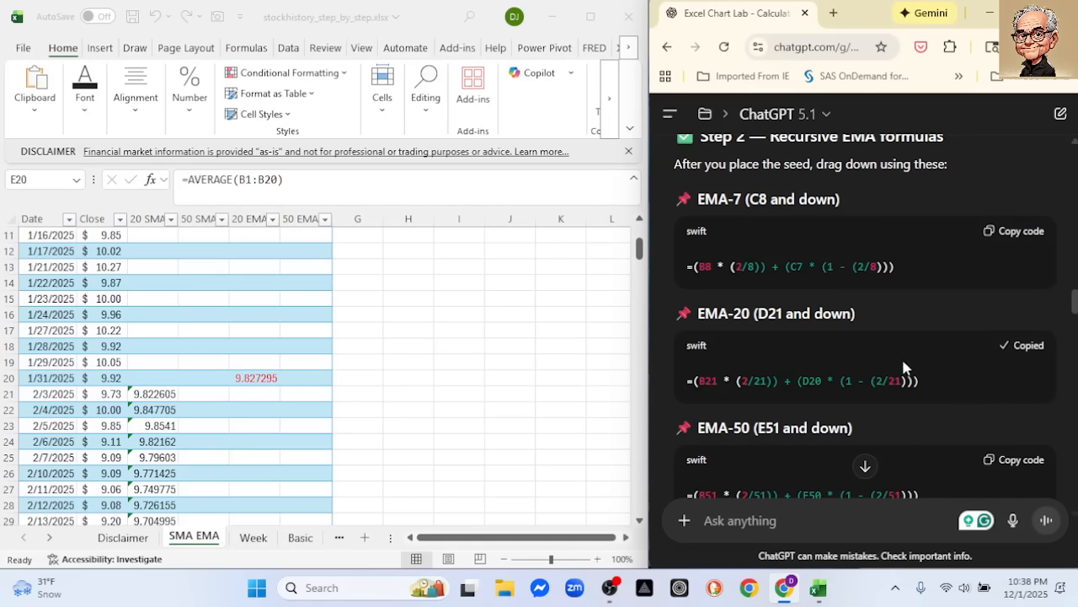
pyautogui.click(241, 393)
pyautogui.click(240, 393)
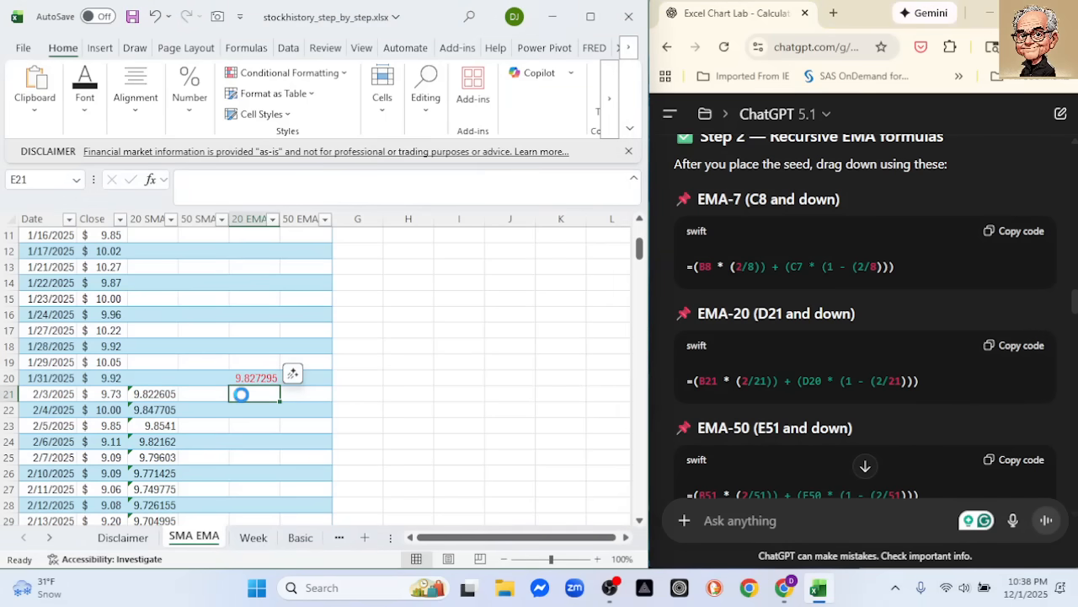
pyautogui.hotkey('ctrl', 'v')
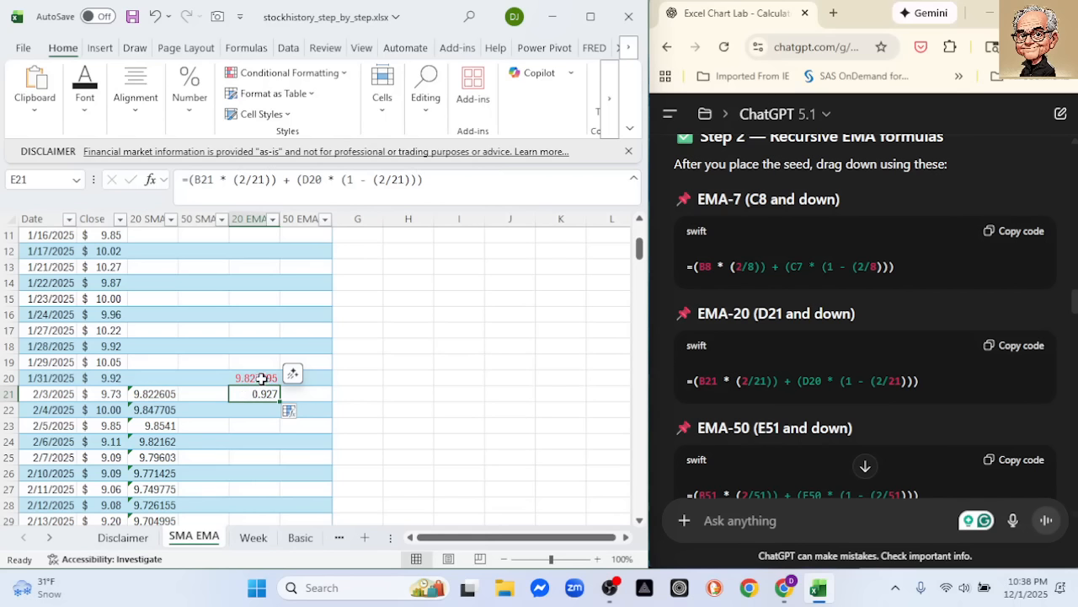
# Change the D20 reference in the E21 formula to B20, and fill the formula down the 20 EMA column
pyautogui.click(263, 377)
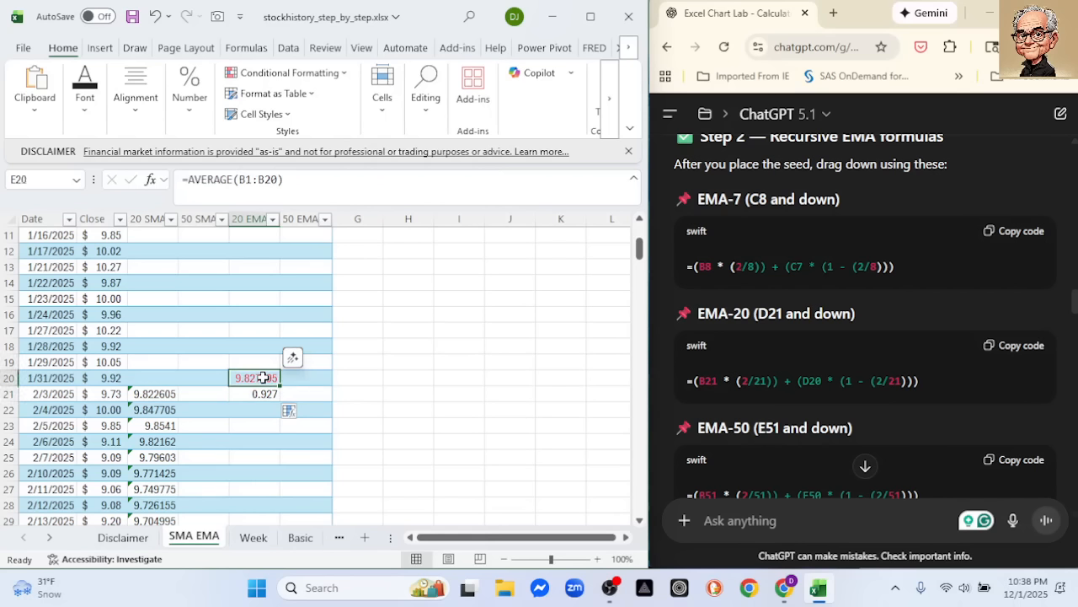
pyautogui.click(264, 394)
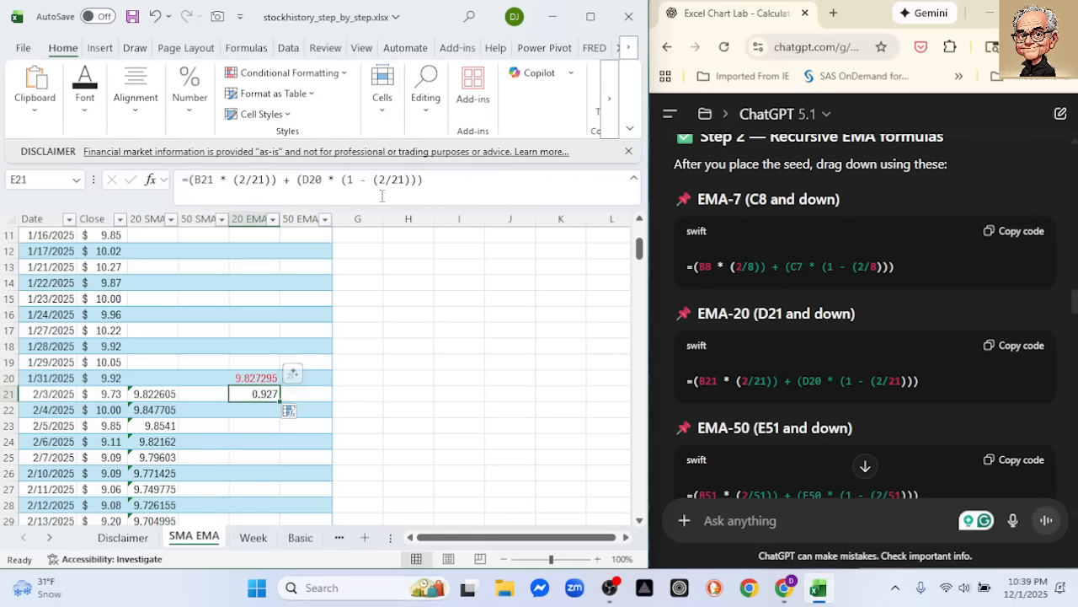
pyautogui.click(310, 180)
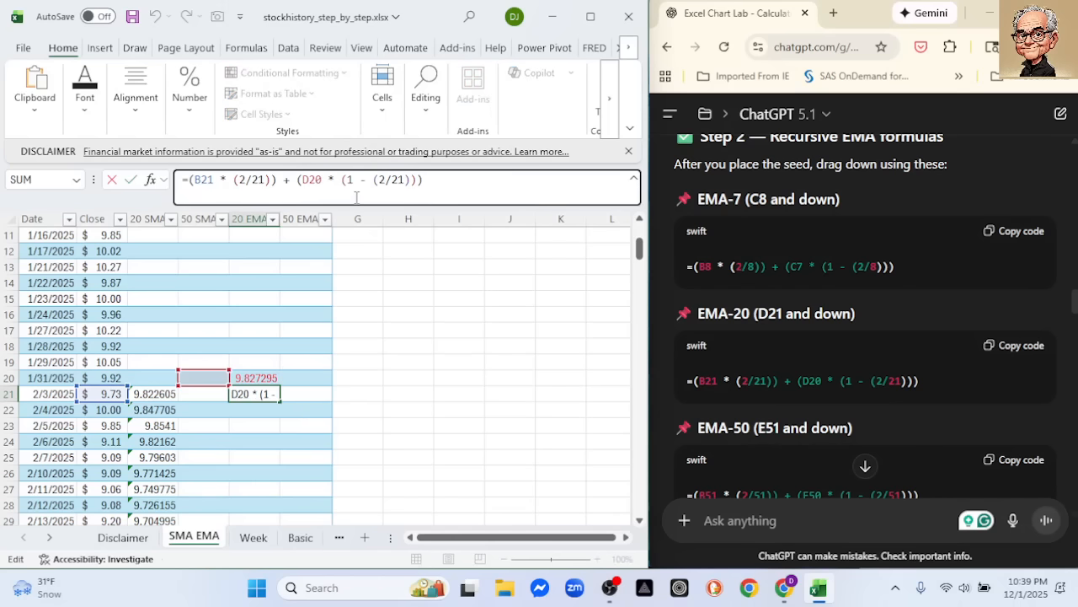
pyautogui.press('BackSpace')
pyautogui.write('B')
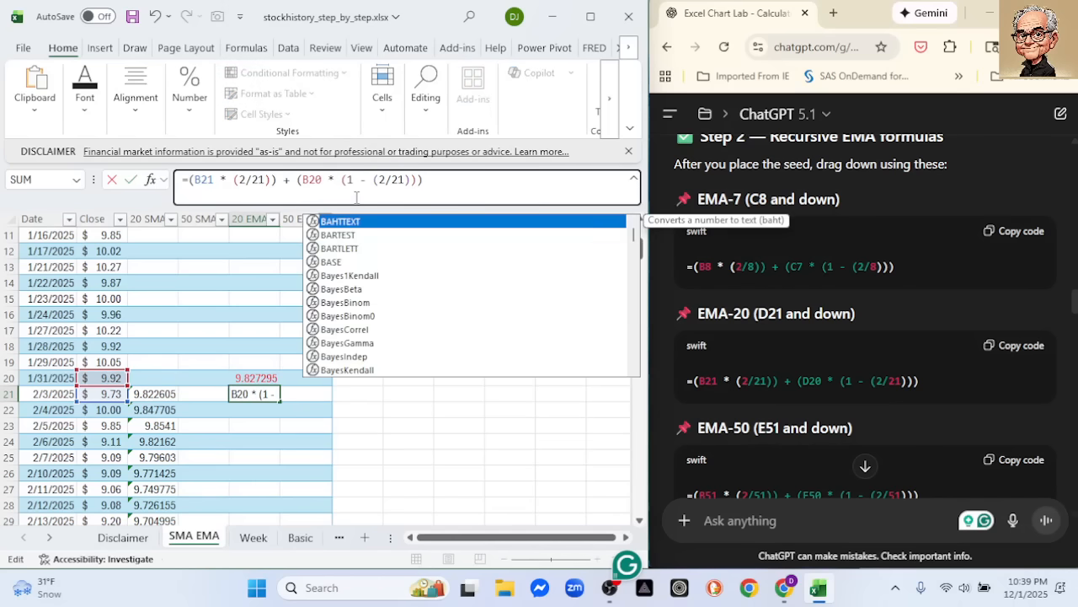
pyautogui.press('Return')
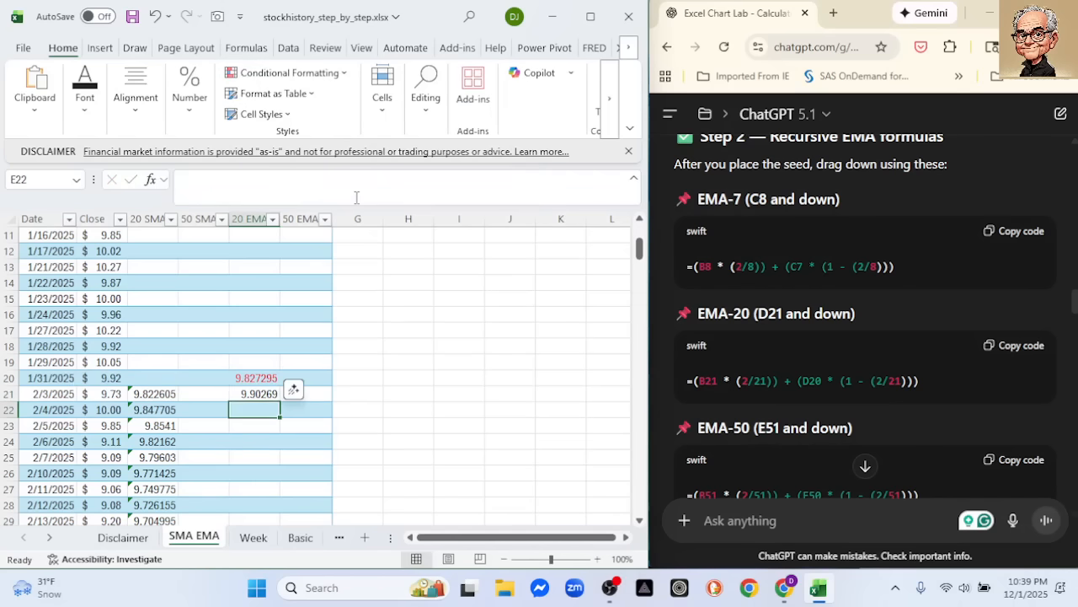
pyautogui.click(275, 396)
pyautogui.doubleClick(282, 403)
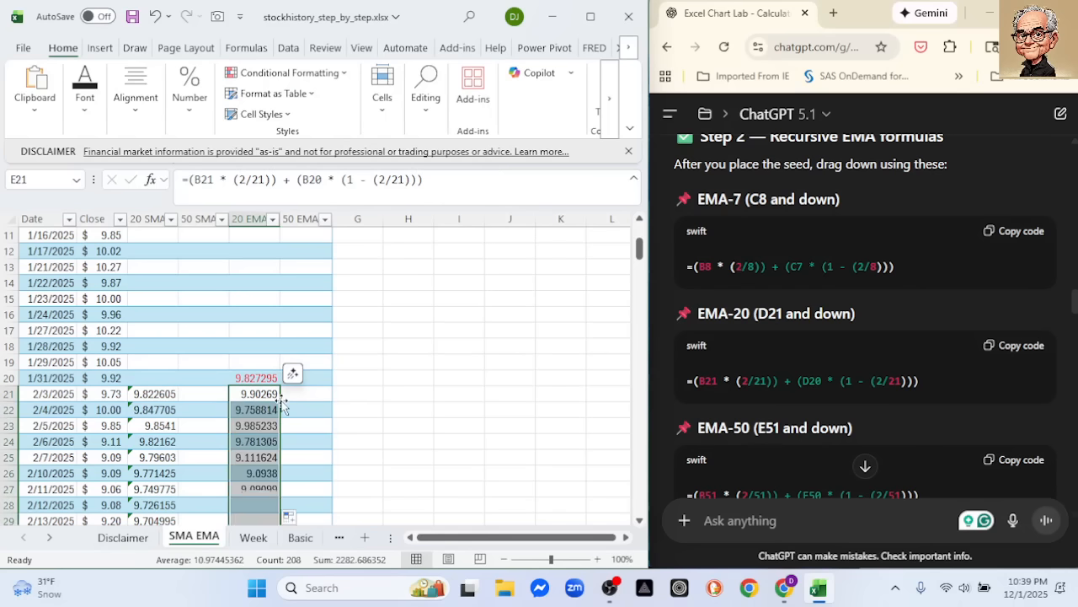
# Copy the EMA-50 seed formula =AVERAGE(B1:B50) from ChatGPT and paste it into cell F50 of the 50 EMA column
pyautogui.scroll(3, 824, 367)
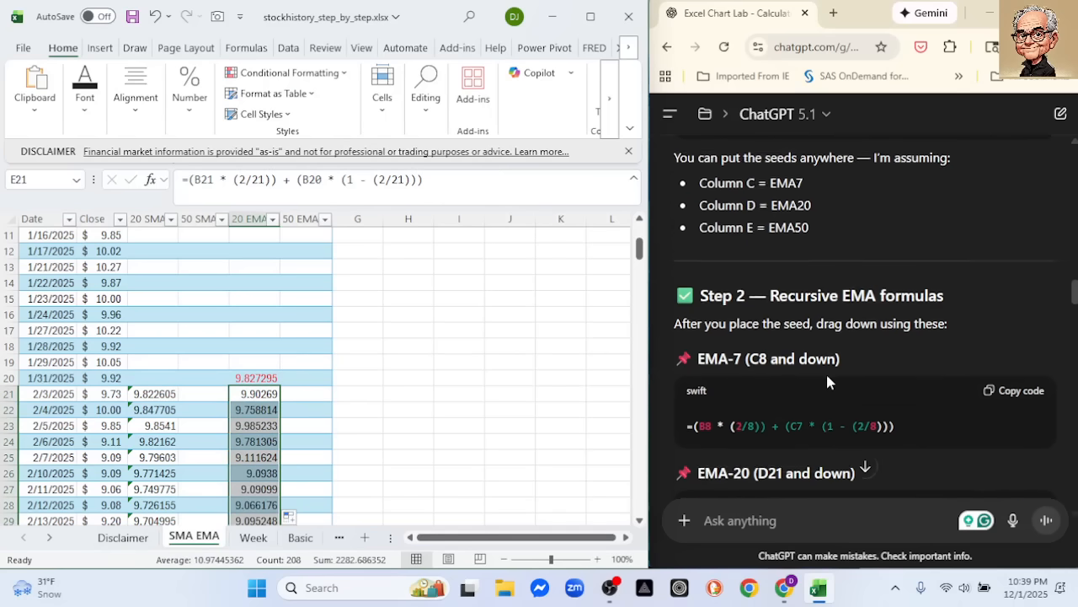
pyautogui.scroll(5, 825, 371)
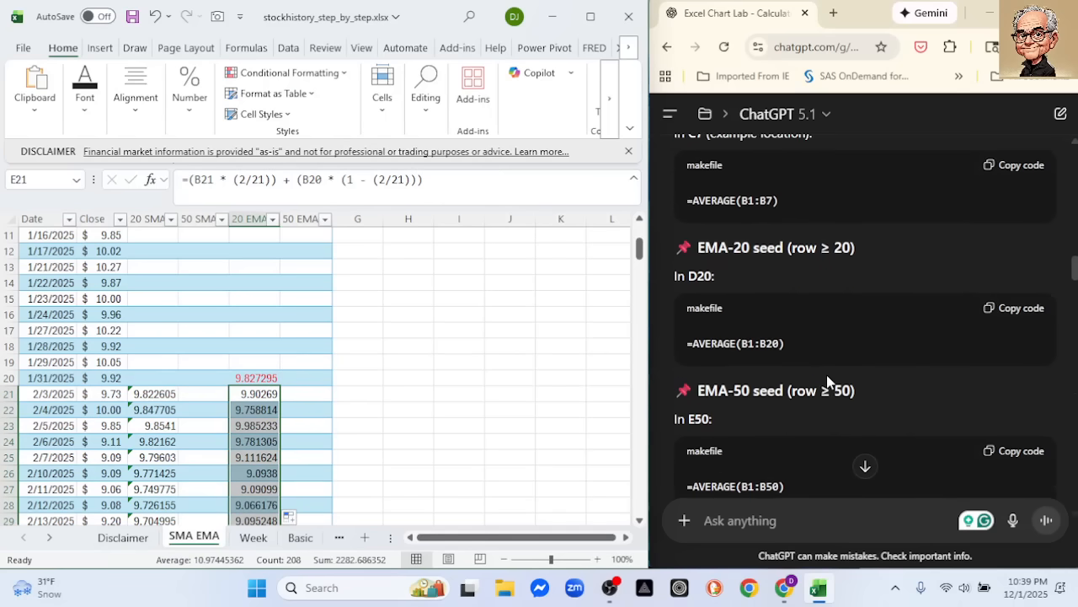
pyautogui.scroll(-1, 942, 414)
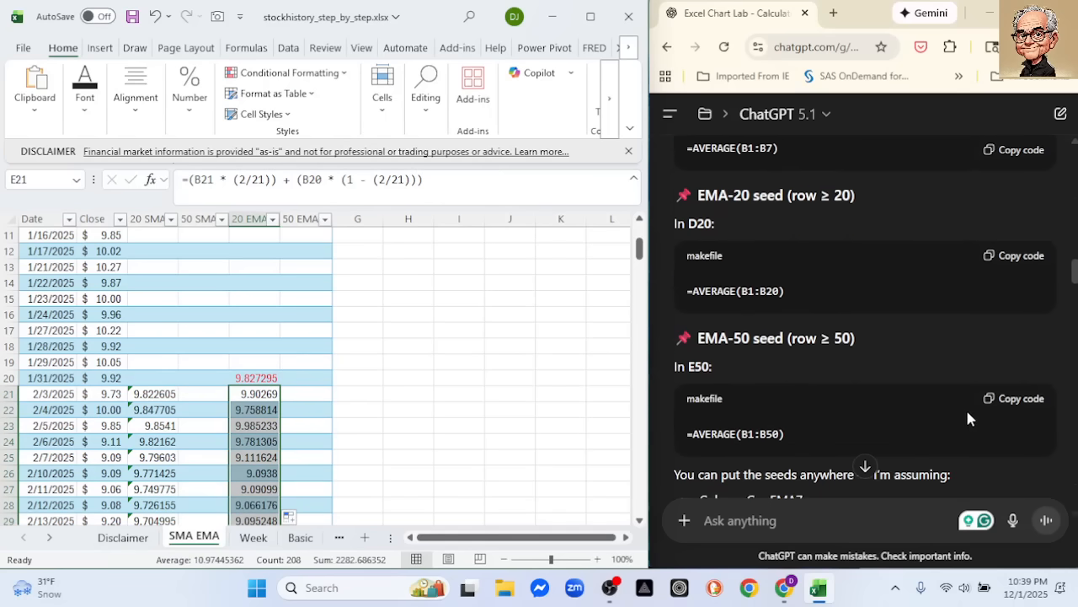
pyautogui.click(1016, 402)
pyautogui.scroll(-6, 470, 414)
pyautogui.scroll(-3, 470, 414)
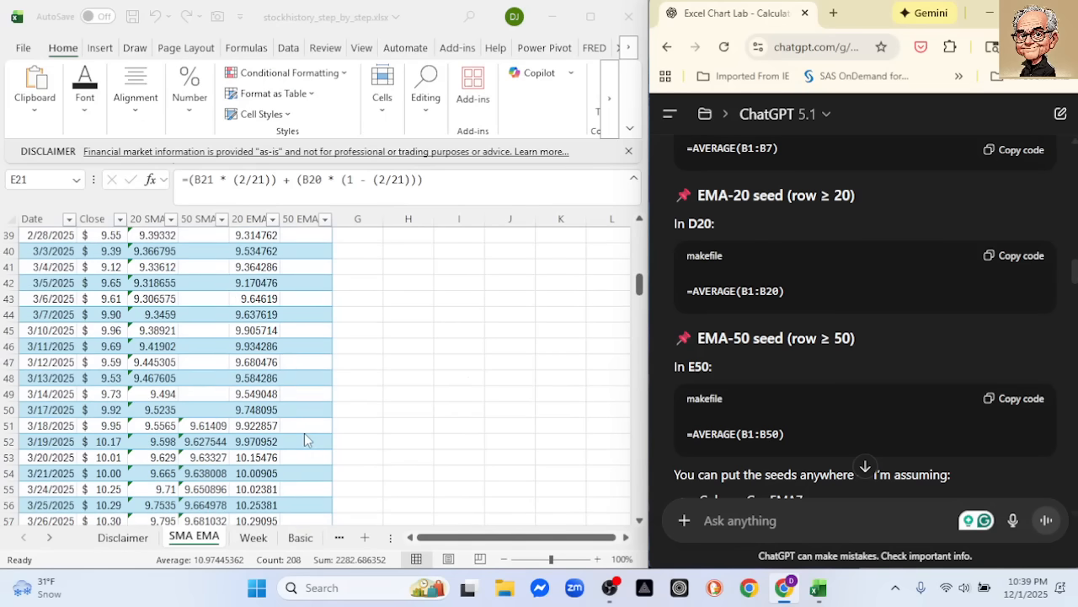
pyautogui.click(313, 408)
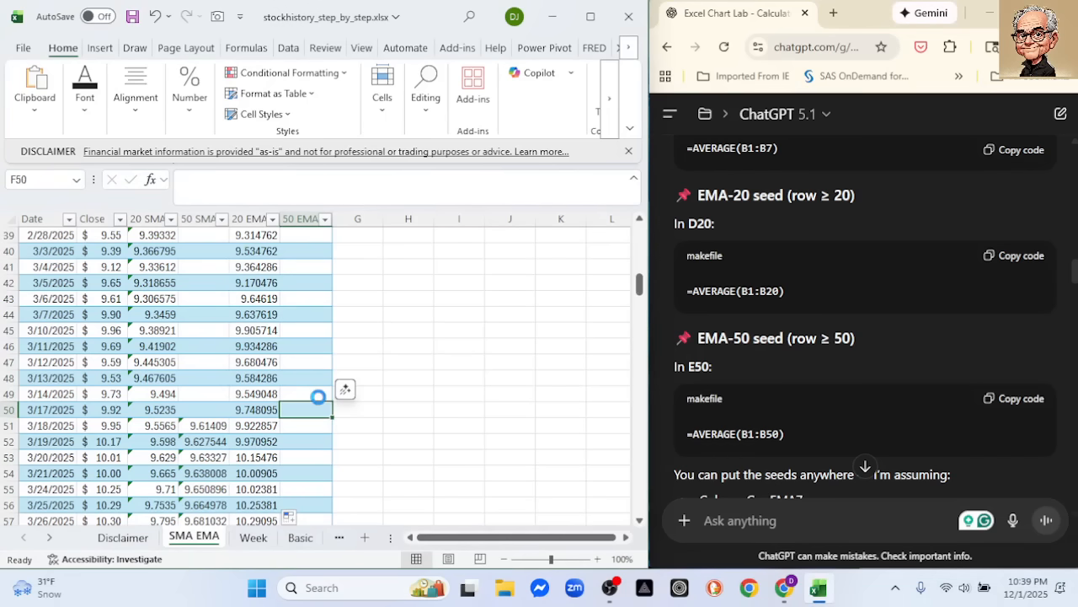
# Copy ChatGPT's recursive EMA-50 formula =(B51 * (2/51)) + (E50 * (1 - (2/51))) and paste it into cell F51 of the 50 EMA column
pyautogui.scroll(-2, 877, 375)
pyautogui.scroll(-6, 879, 385)
pyautogui.scroll(-1, 879, 385)
pyautogui.scroll(1, 879, 386)
pyautogui.scroll(-2, 878, 386)
pyautogui.scroll(-2, 879, 386)
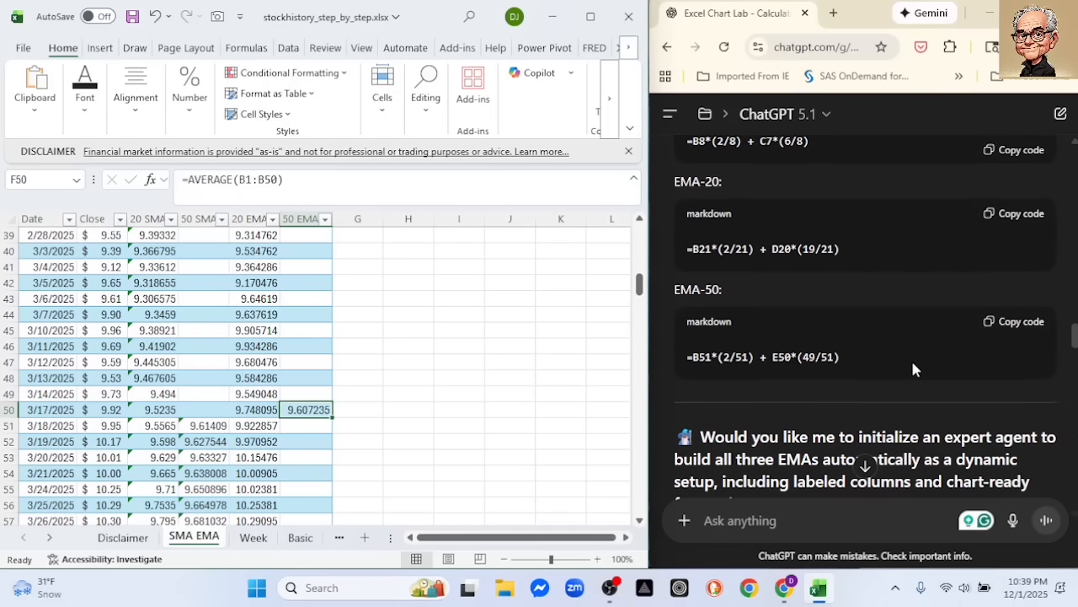
pyautogui.scroll(3, 914, 369)
pyautogui.scroll(-2, 914, 369)
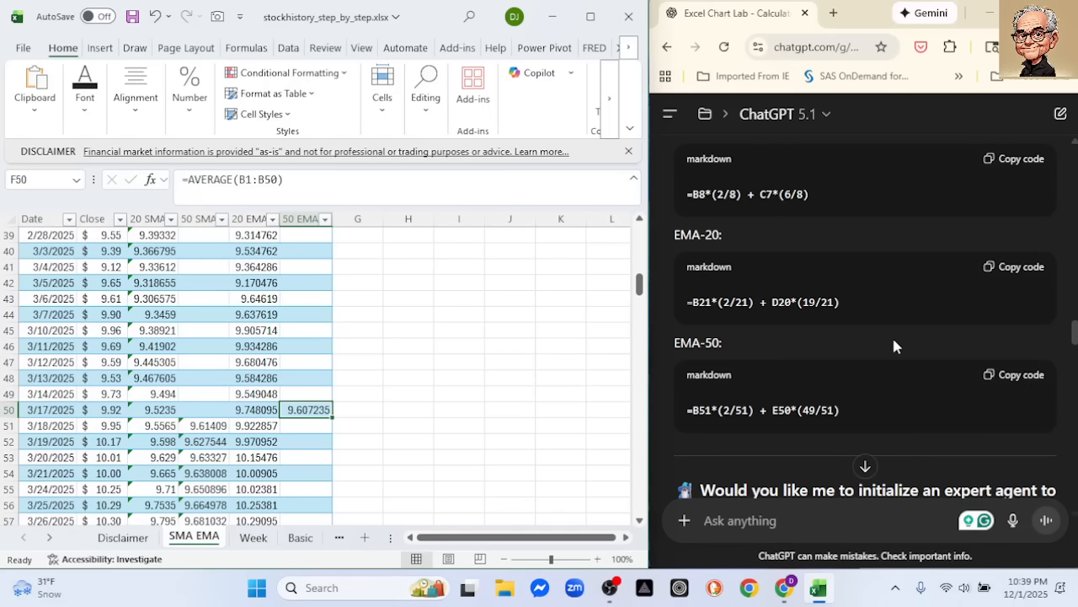
pyautogui.scroll(3, 916, 336)
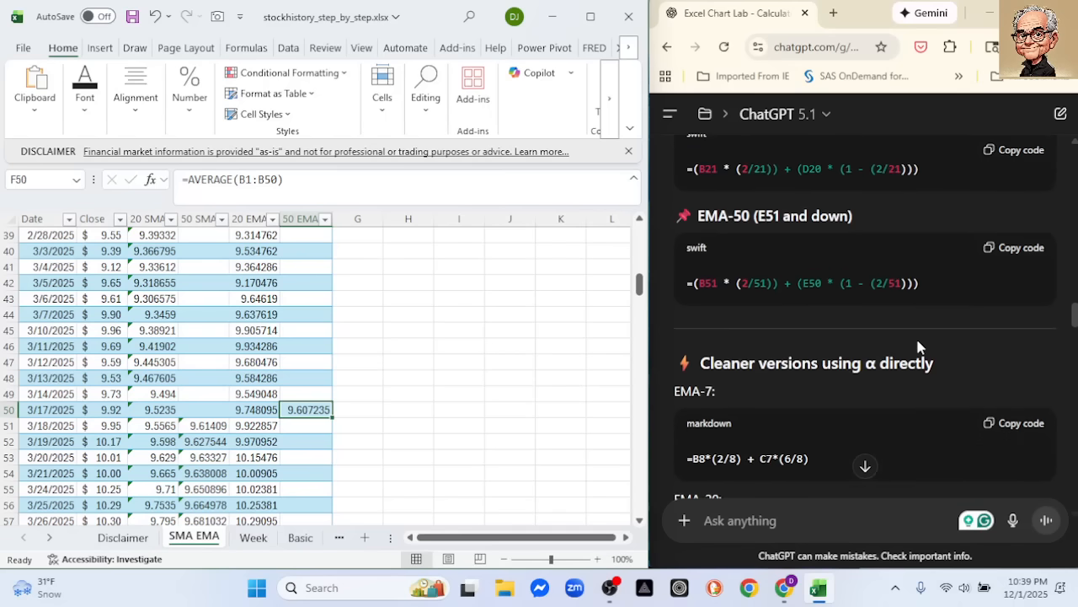
pyautogui.click(1014, 248)
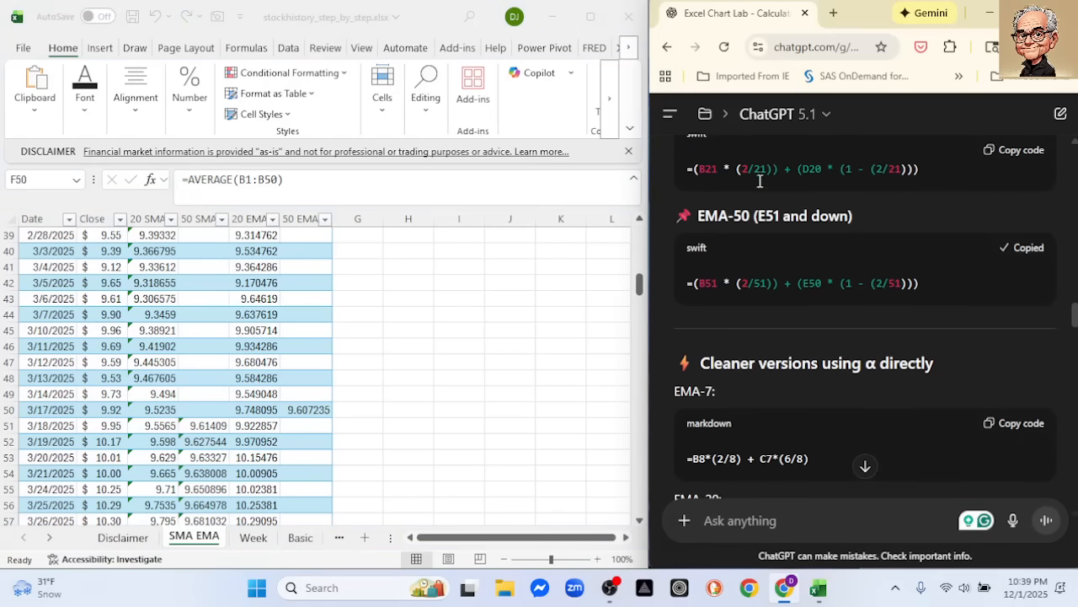
pyautogui.click(302, 426)
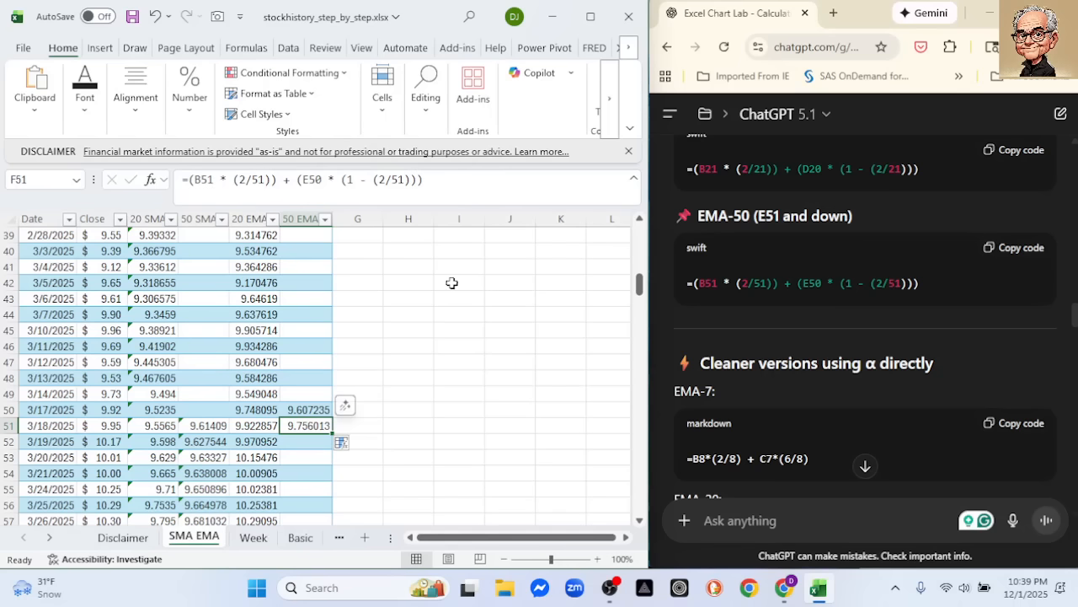
# Change the E50 reference in the F51 formula to F50
pyautogui.scroll(3, 484, 305)
pyautogui.scroll(-2, 484, 306)
pyautogui.scroll(-1, 486, 312)
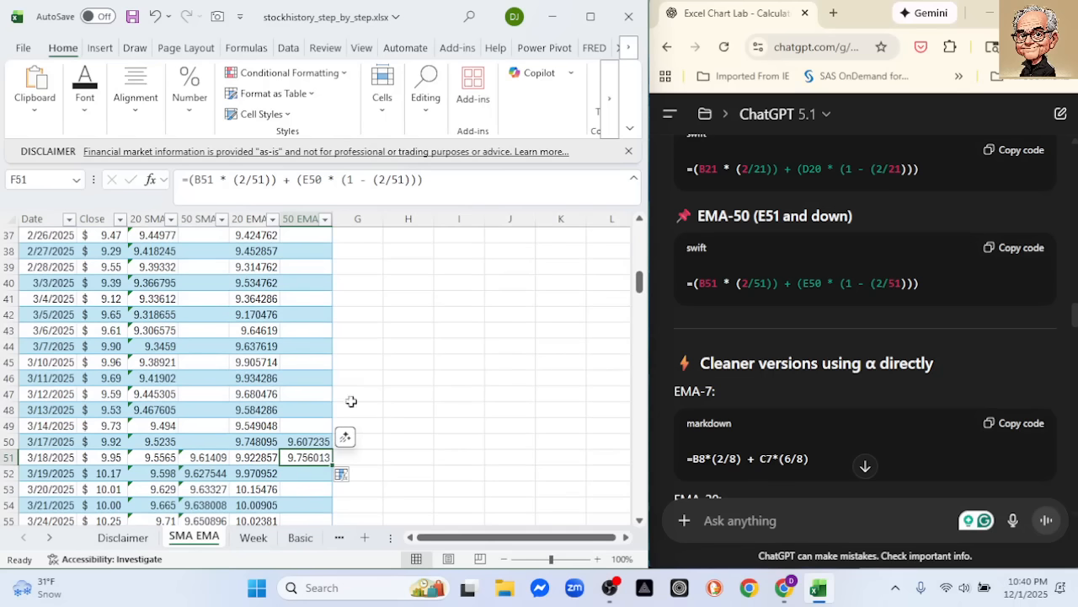
pyautogui.click(310, 179)
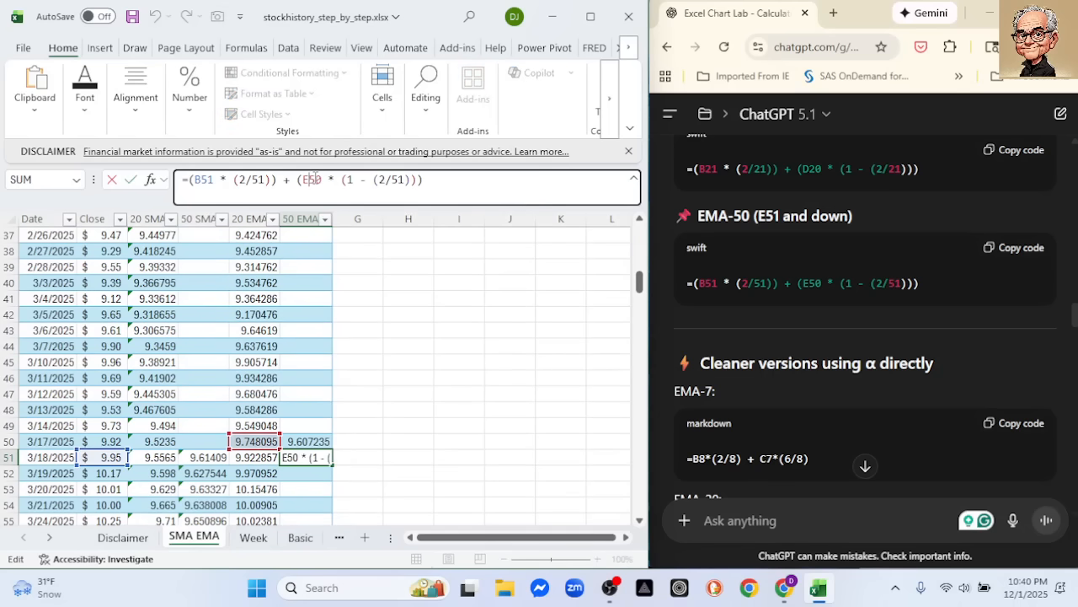
pyautogui.press('BackSpace')
pyautogui.write('F')
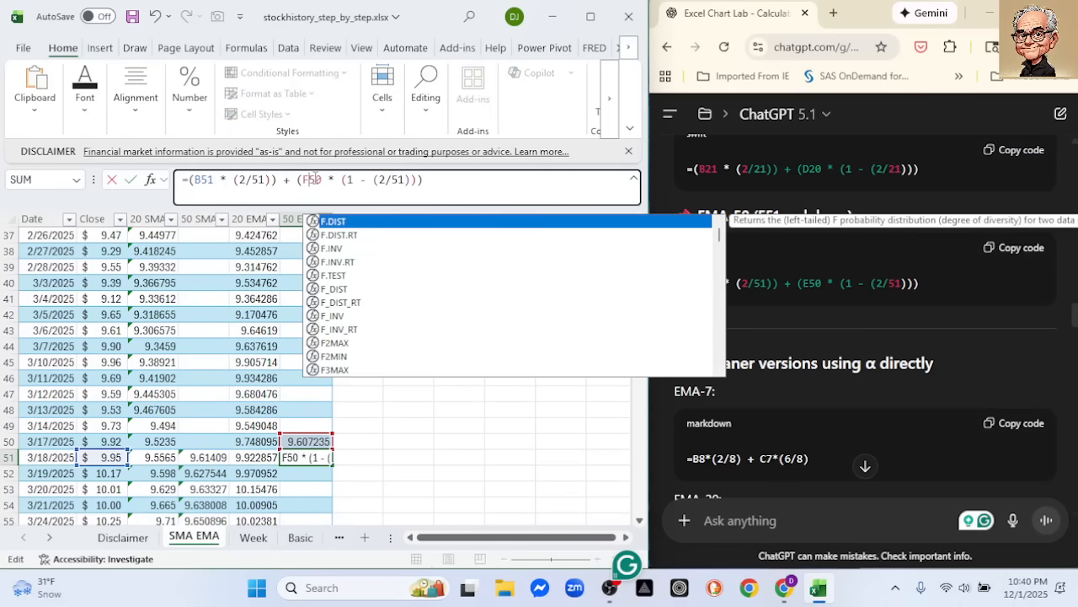
pyautogui.press('Return')
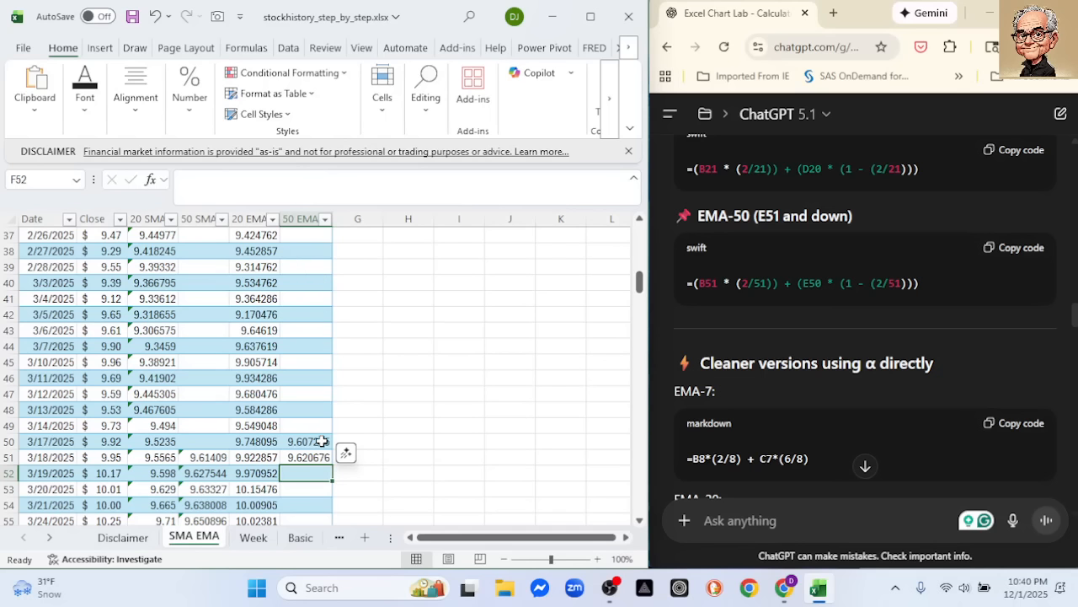
# Fill the F51 formula down the rest of the 50 EMA column and check a filled cell's formula
pyautogui.moveTo(255, 443); pyautogui.dragTo(313, 465)
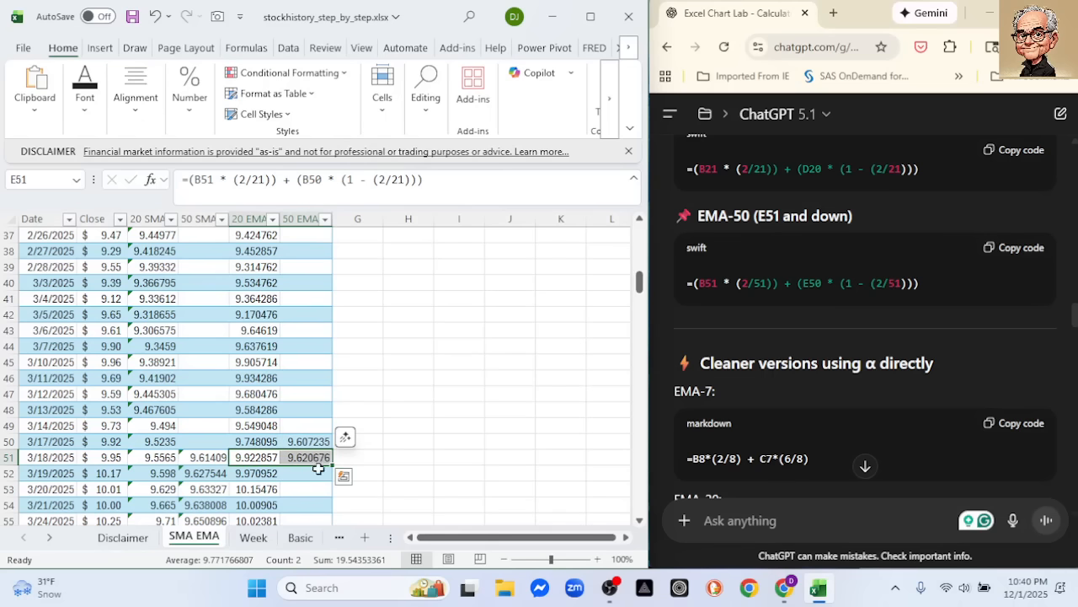
pyautogui.scroll(-2, 361, 368)
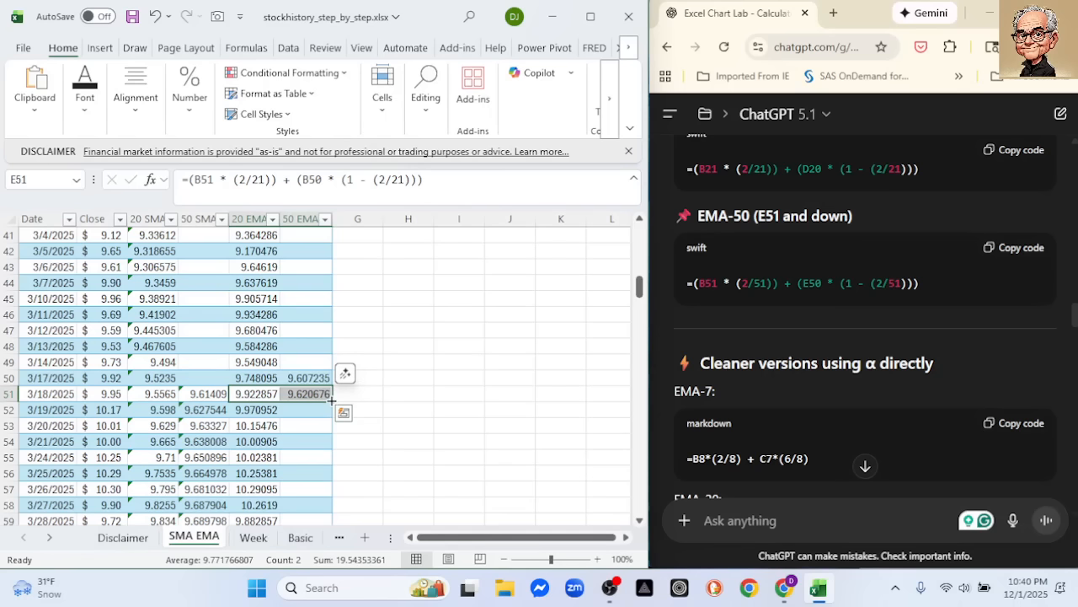
pyautogui.click(413, 394)
pyautogui.click(321, 395)
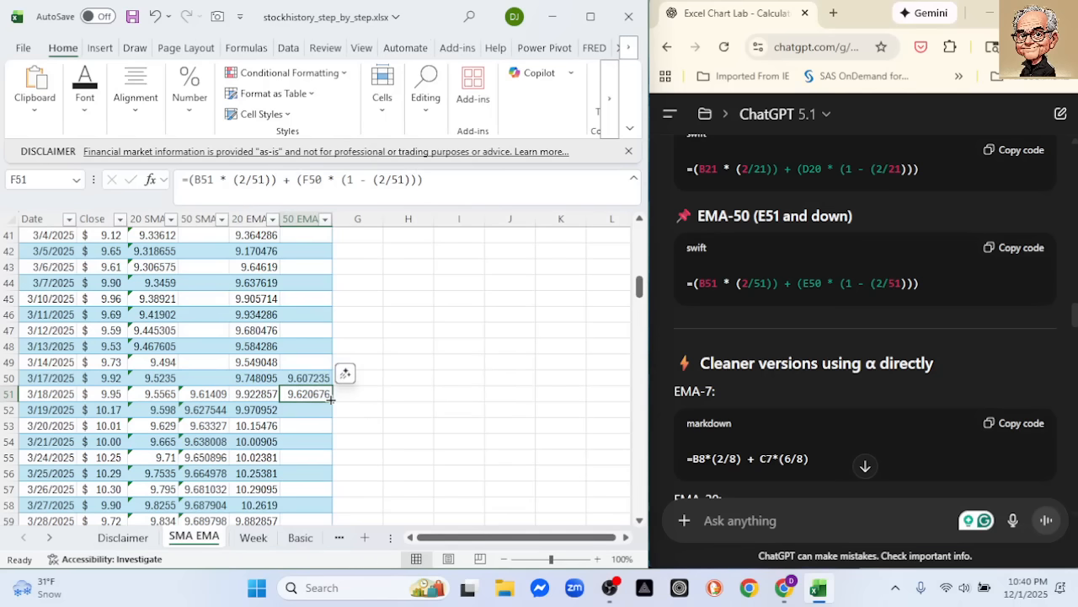
pyautogui.doubleClick(331, 400)
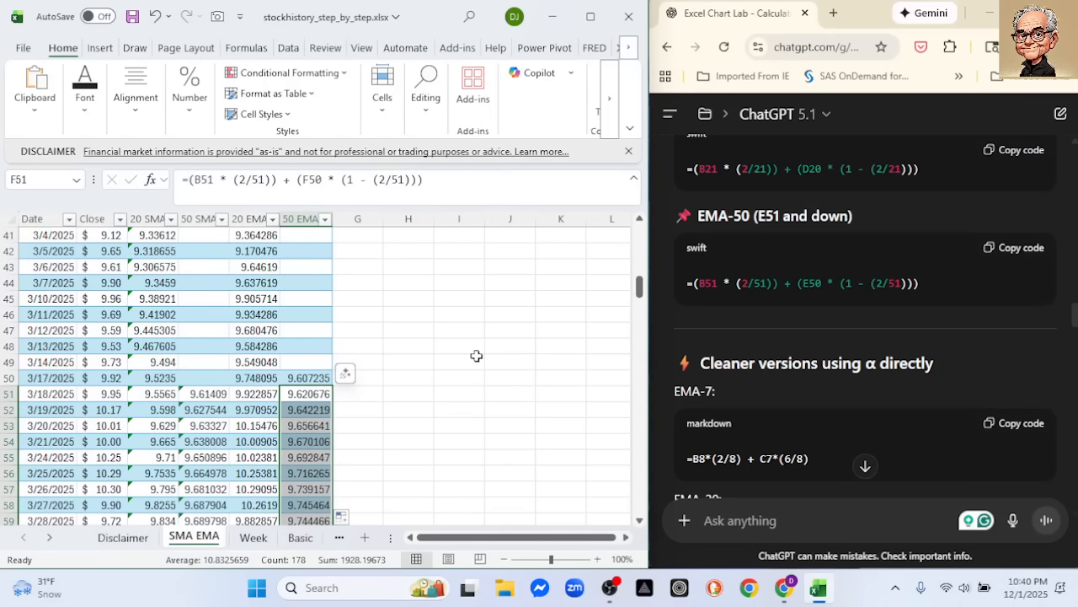
pyautogui.click(459, 361)
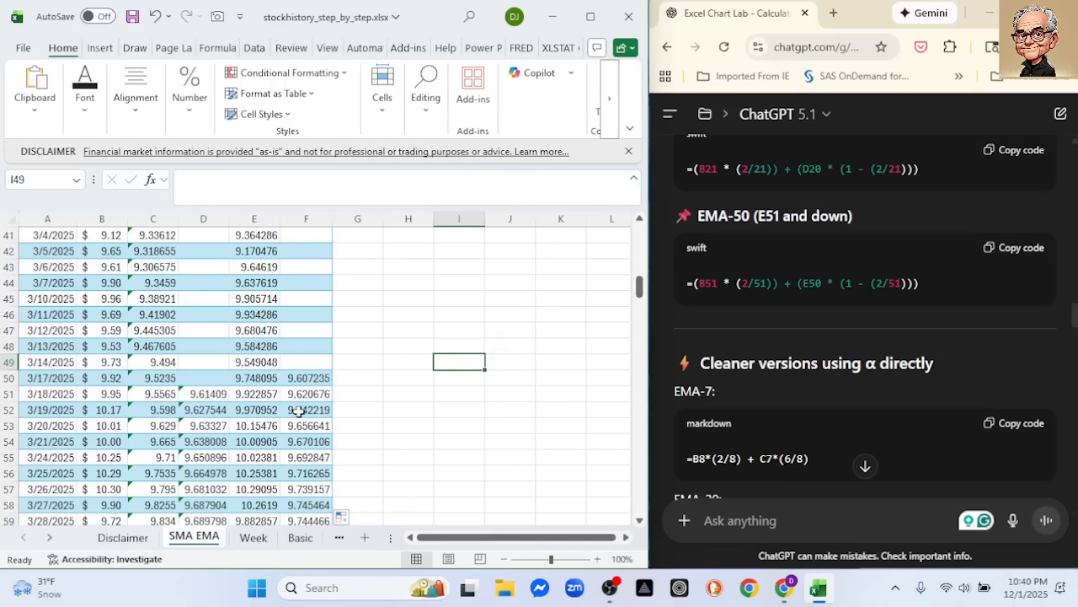
pyautogui.click(245, 428)
pyautogui.click(300, 427)
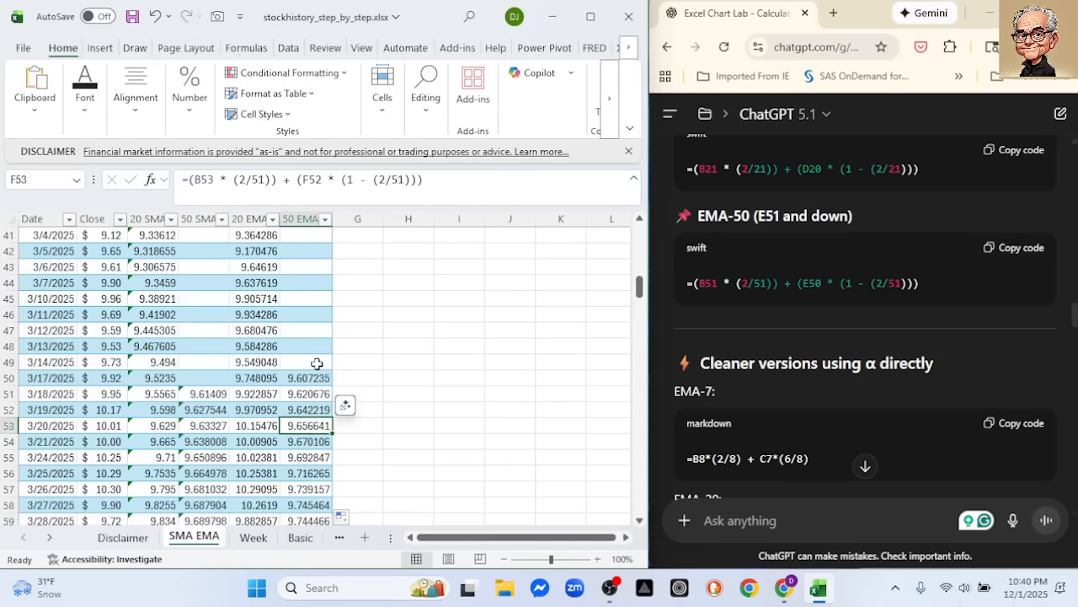
# Filter the Date column to show only September, October and November 2025
pyautogui.moveTo(640, 286); pyautogui.dragTo(640, 232)
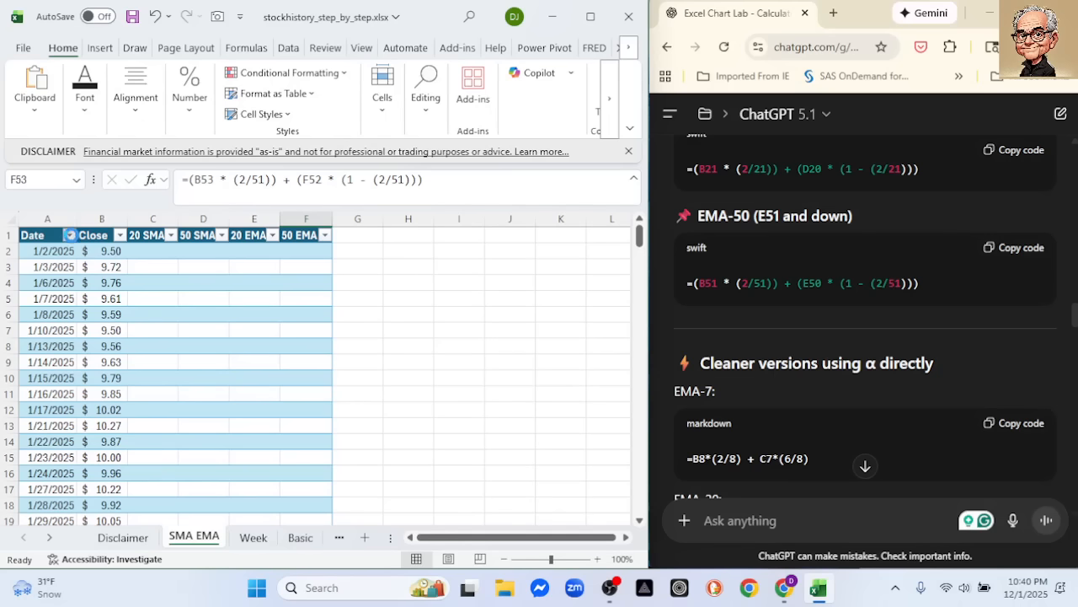
pyautogui.click(70, 235)
pyautogui.click(123, 413)
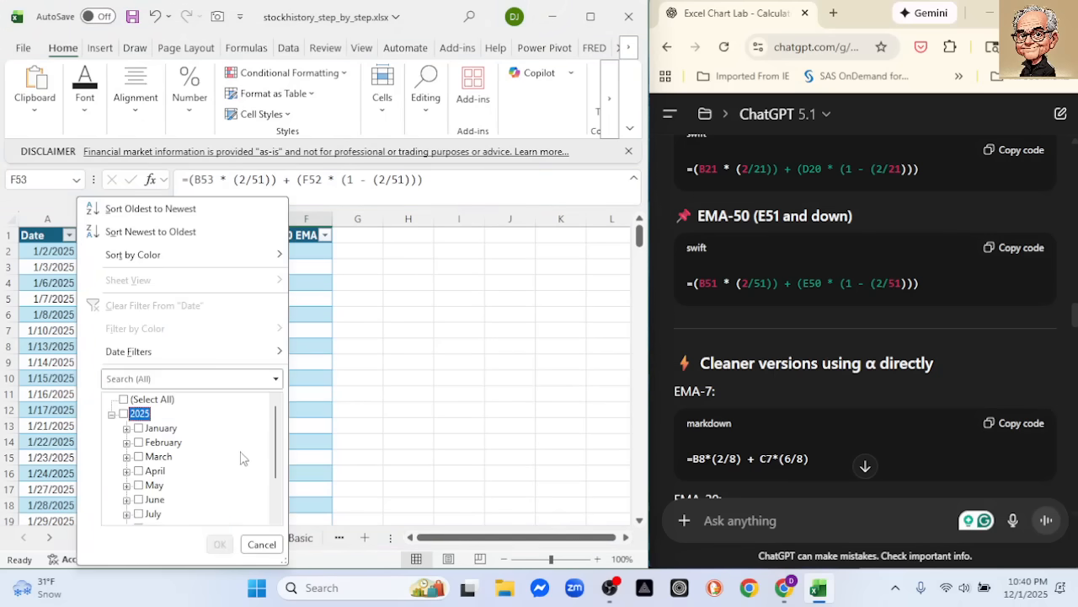
pyautogui.scroll(-3, 275, 466)
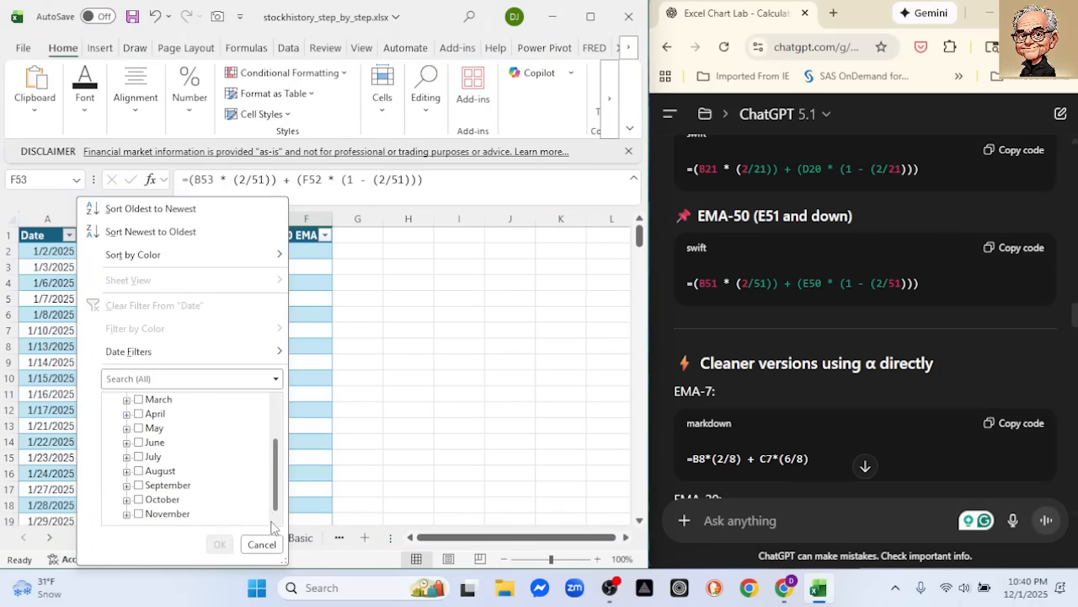
pyautogui.click(139, 514)
pyautogui.click(139, 500)
pyautogui.click(139, 485)
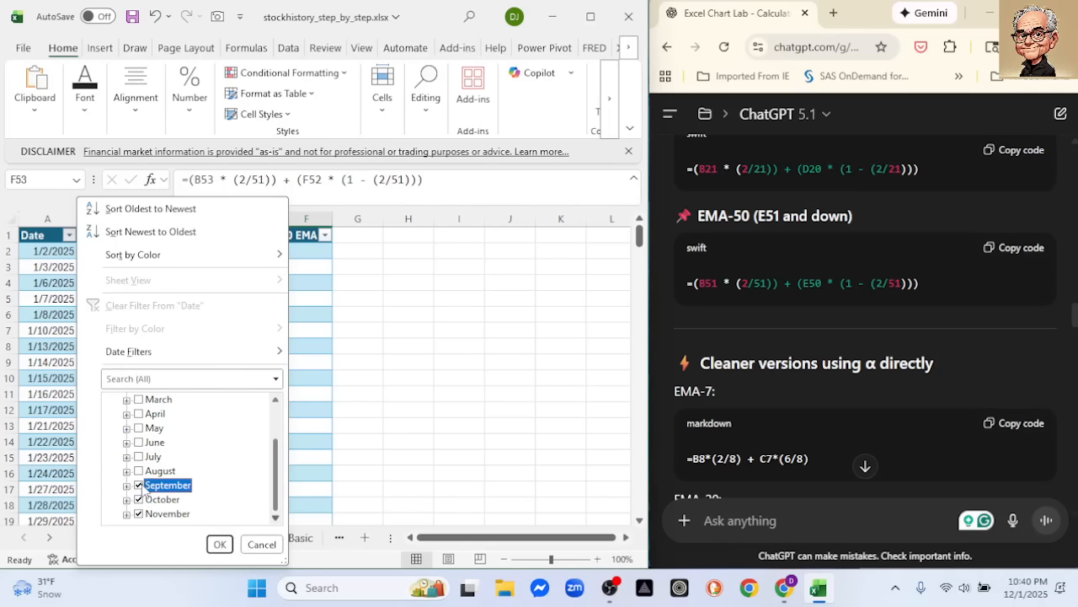
pyautogui.click(219, 544)
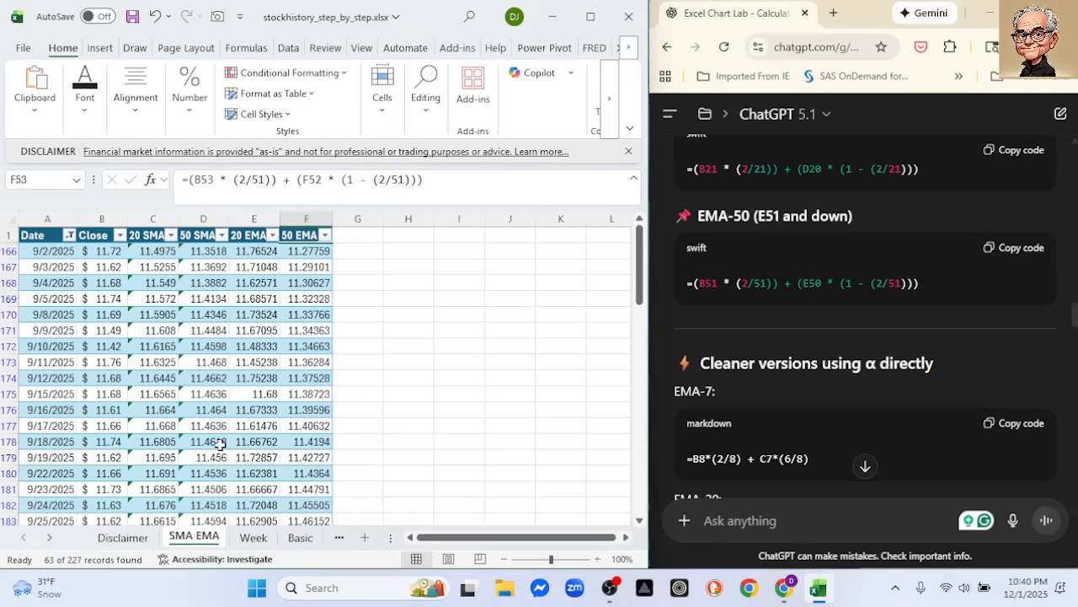
# Insert a 2-D line chart from the Date, Close, 20 EMA and 50 EMA columns
pyautogui.click(48, 219)
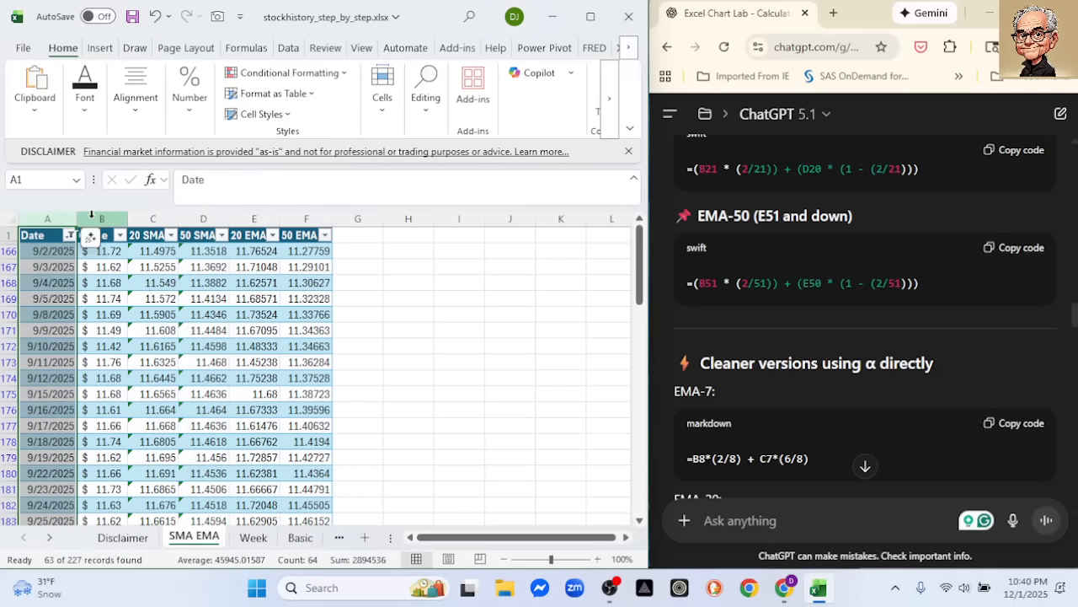
pyautogui.keyDown('ctrl'); pyautogui.click(91, 218); pyautogui.keyUp('ctrl')
pyautogui.keyDown('ctrl'); pyautogui.click(254, 218); pyautogui.keyUp('ctrl')
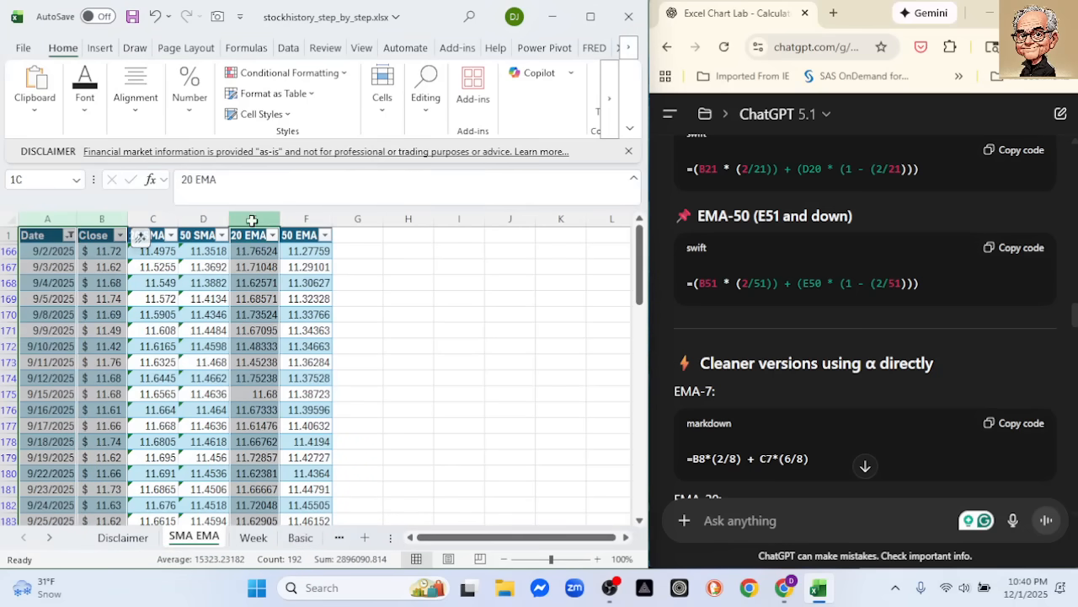
pyautogui.keyDown('ctrl'); pyautogui.click(293, 215); pyautogui.keyUp('ctrl')
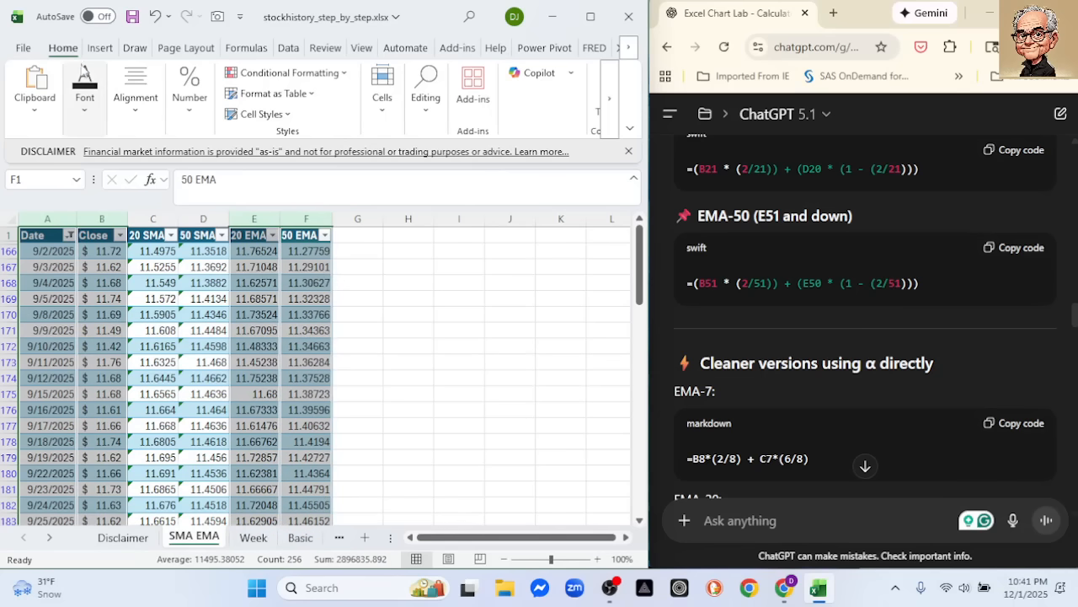
pyautogui.click(99, 47)
pyautogui.click(259, 92)
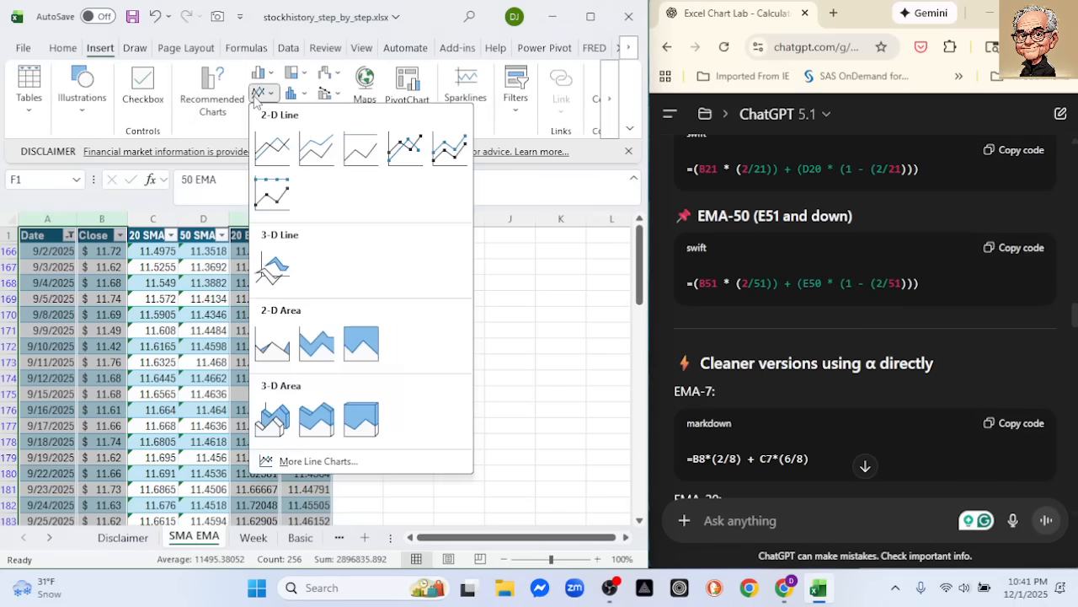
pyautogui.click(269, 137)
# Set the minimum bound of the chart's vertical axis to 10.5
pyautogui.doubleClick(160, 356)
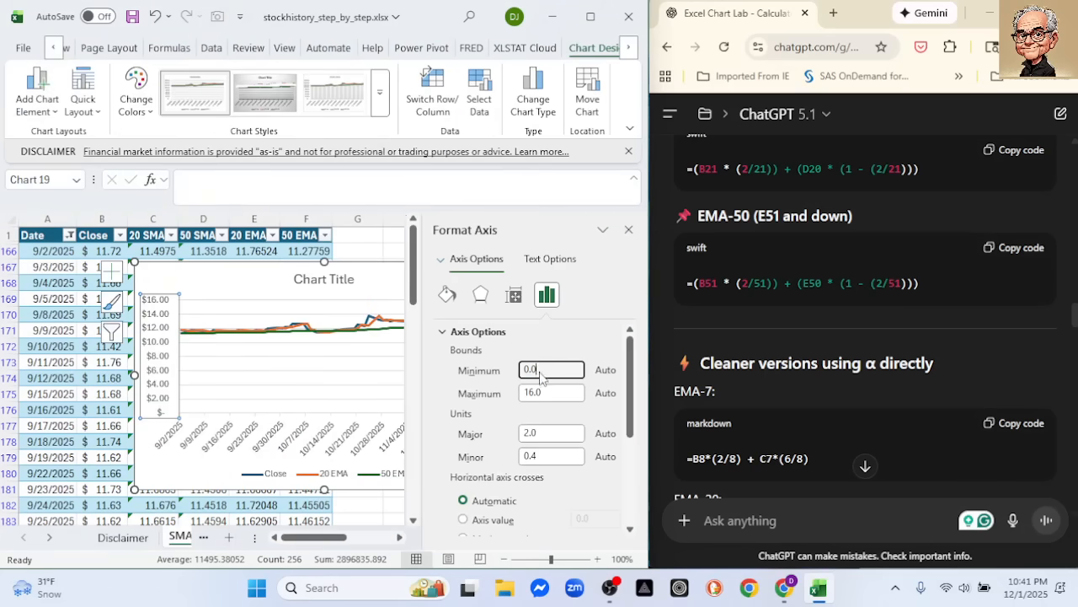
pyautogui.write('10')
pyautogui.press('Return')
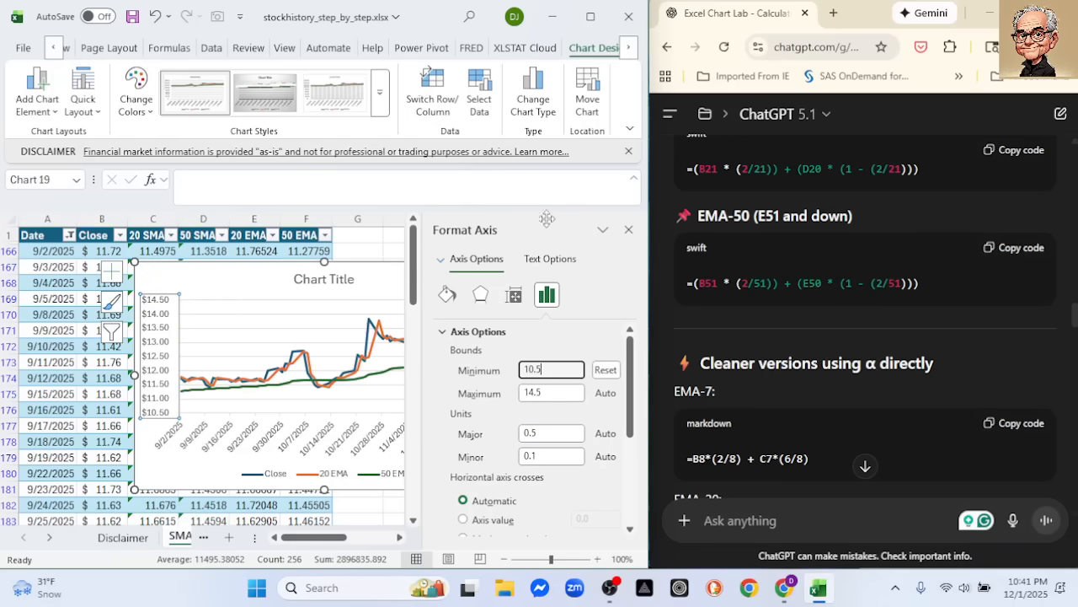
pyautogui.click(629, 229)
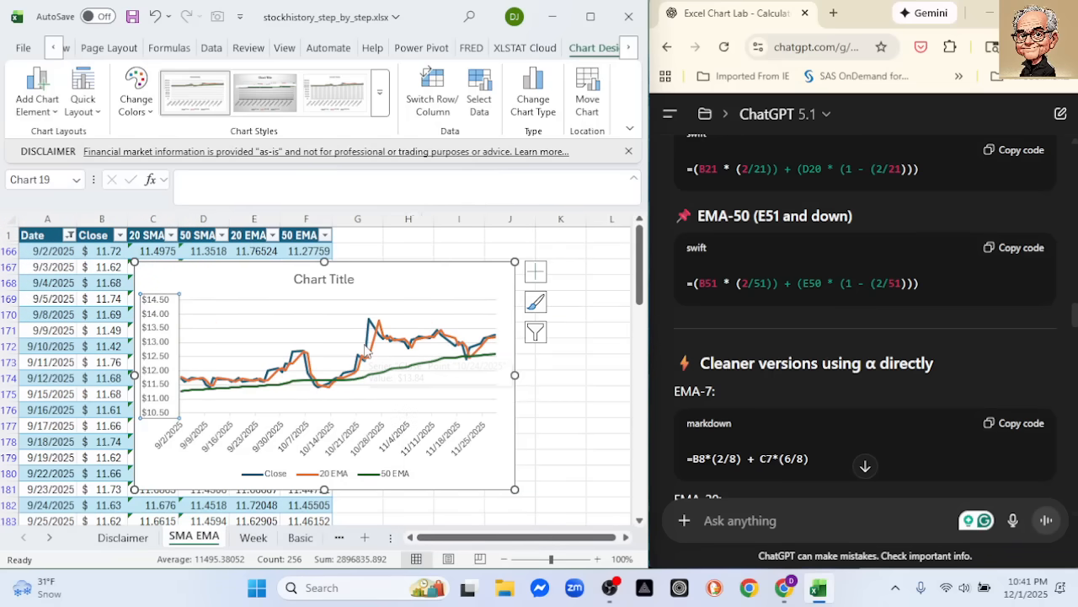
# Delete the line chart of Close, 20 EMA and 50 EMA
pyautogui.moveTo(366, 348)
pyautogui.moveTo(422, 376)
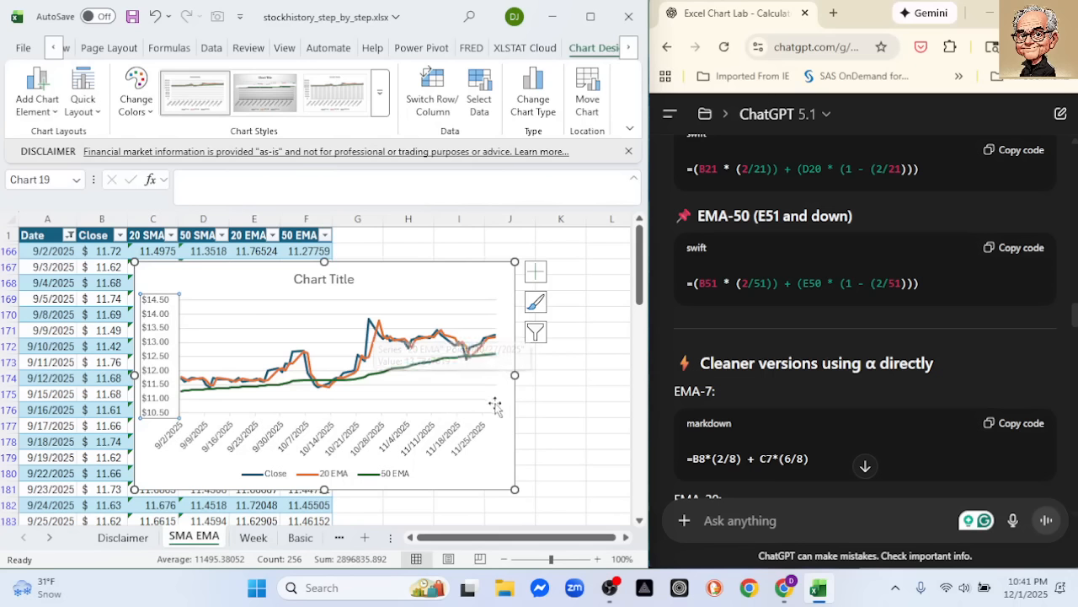
pyautogui.moveTo(469, 366)
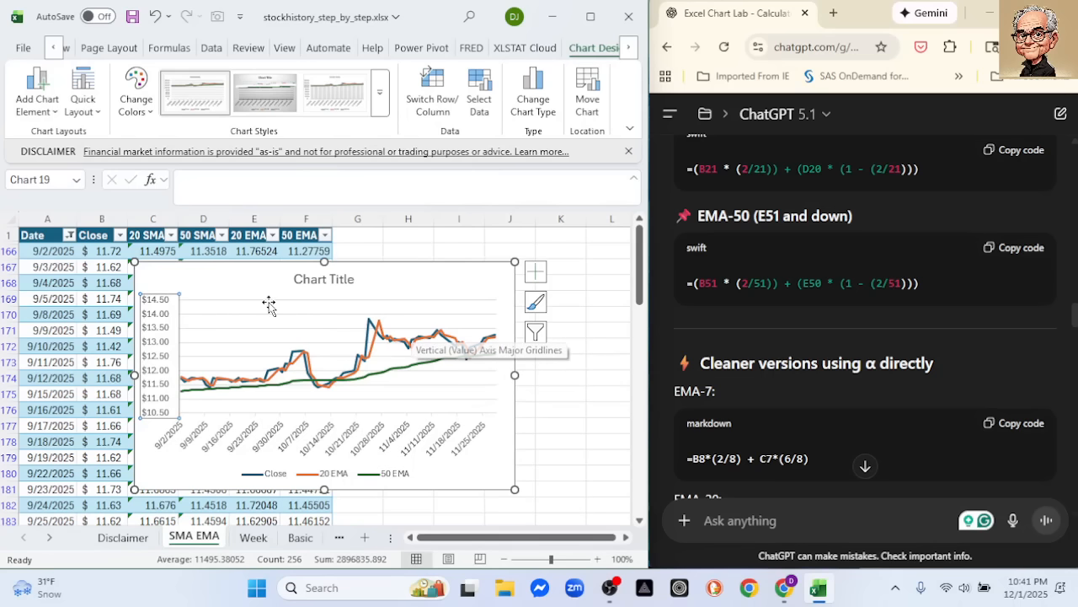
pyautogui.click(221, 279)
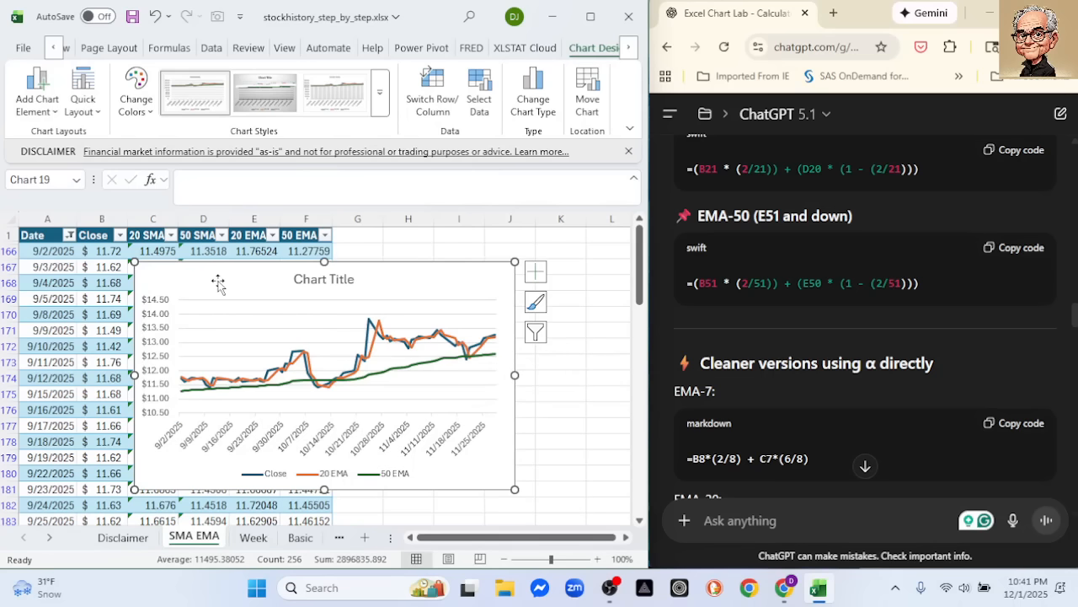
pyautogui.press('Delete')
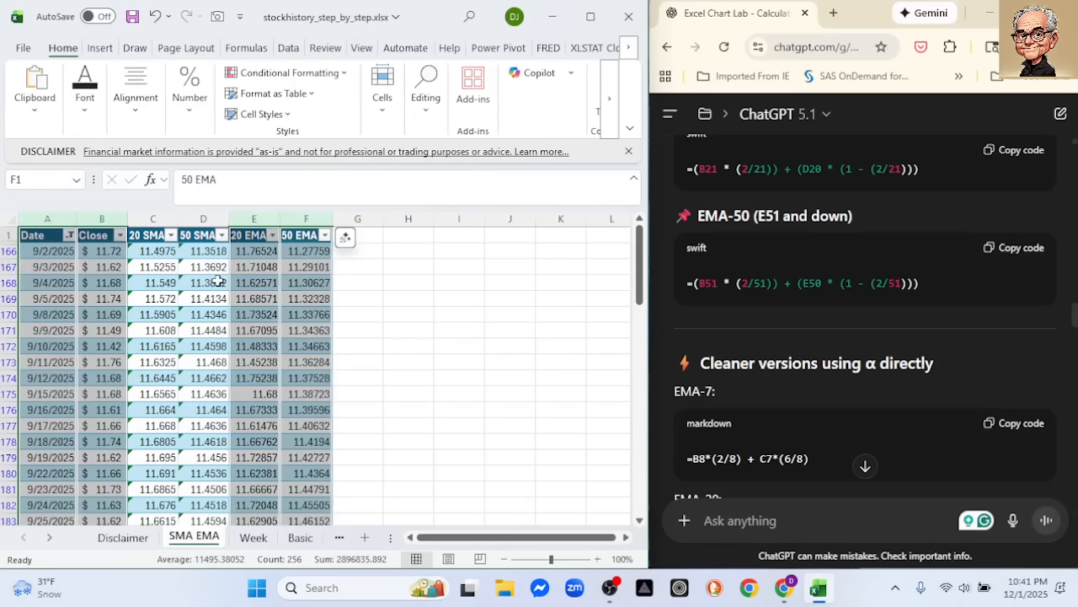
# Insert a 2-D line chart comparing the 20 SMA and 20 EMA columns against Date
pyautogui.click(409, 339)
pyautogui.moveTo(48, 218); pyautogui.dragTo(99, 218)
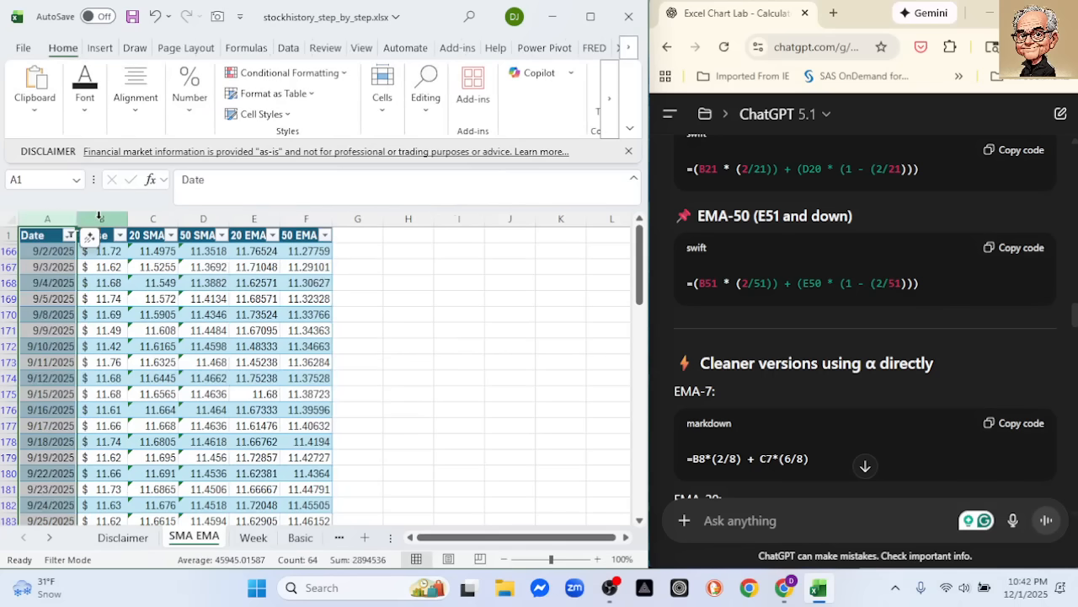
pyautogui.keyDown('ctrl'); pyautogui.click(152, 218); pyautogui.keyUp('ctrl')
pyautogui.keyDown('ctrl'); pyautogui.click(244, 219); pyautogui.keyUp('ctrl')
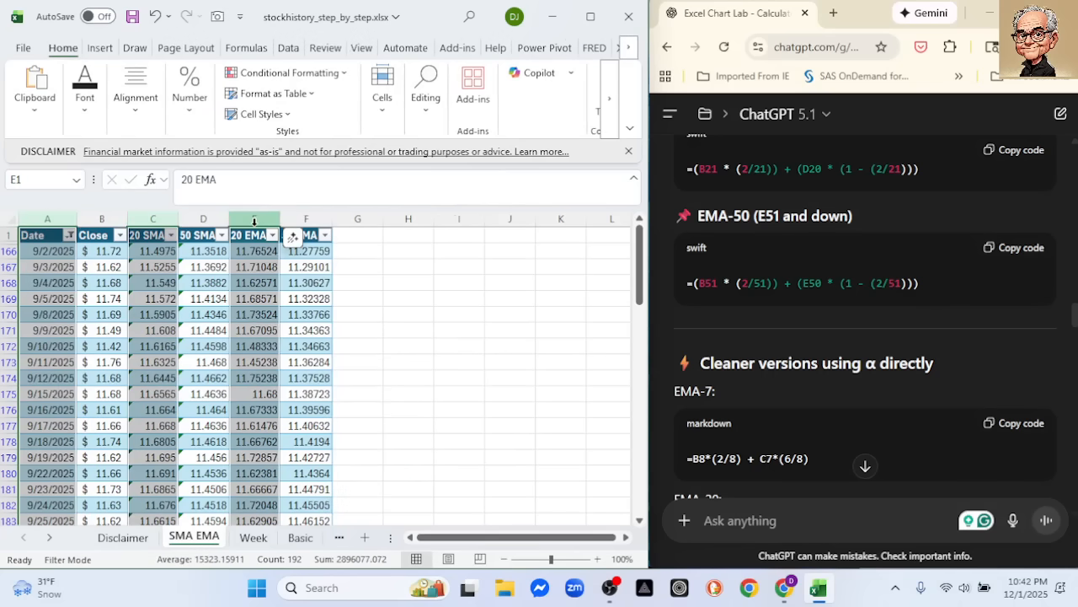
pyautogui.click(98, 50)
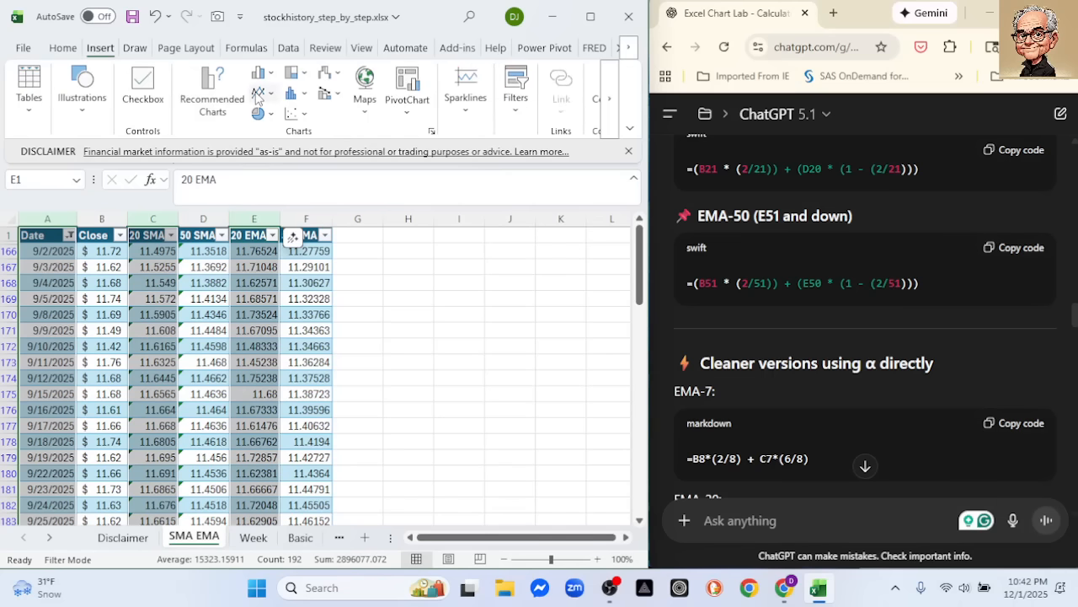
pyautogui.click(257, 93)
pyautogui.click(272, 149)
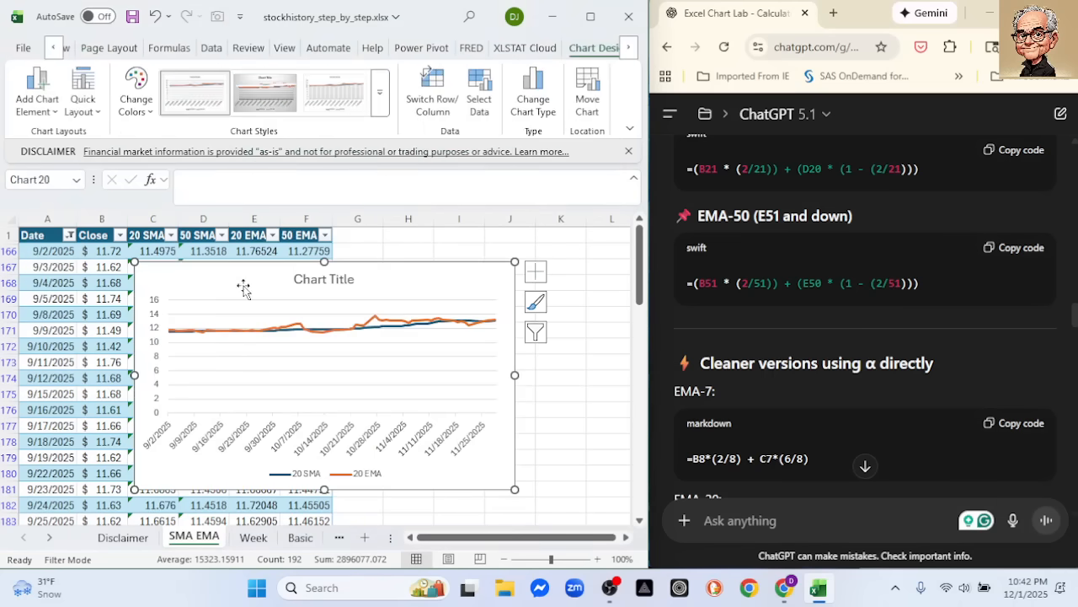
# Set the minimum bound of the 20 SMA and 20 EMA chart's vertical axis to 10.5
pyautogui.click(160, 353)
pyautogui.doubleClick(160, 349)
pyautogui.moveTo(548, 369); pyautogui.dragTo(450, 369)
pyautogui.write('10.5')
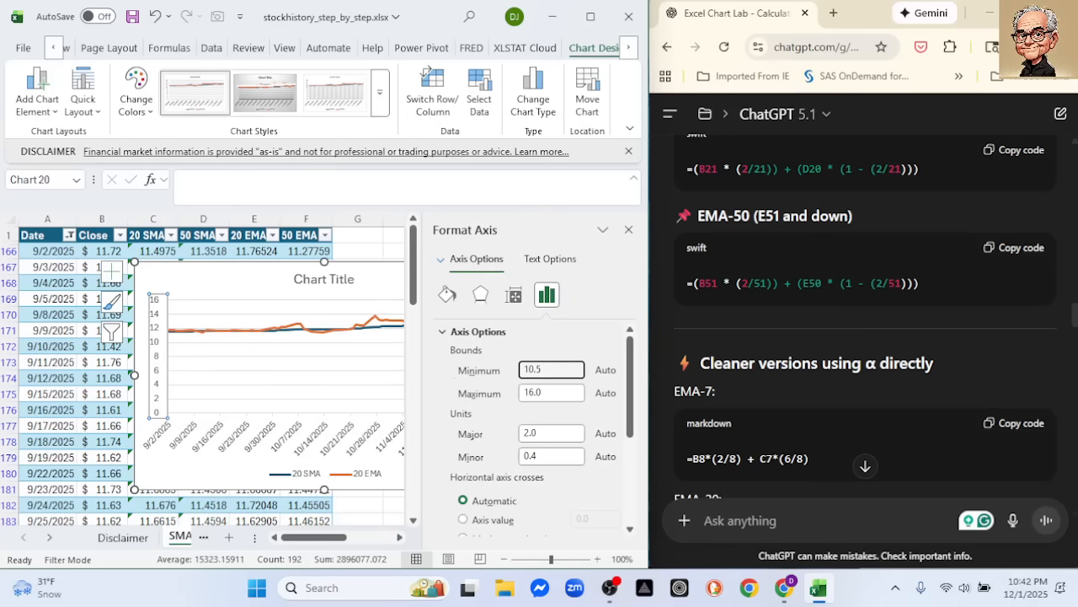
pyautogui.press('Return')
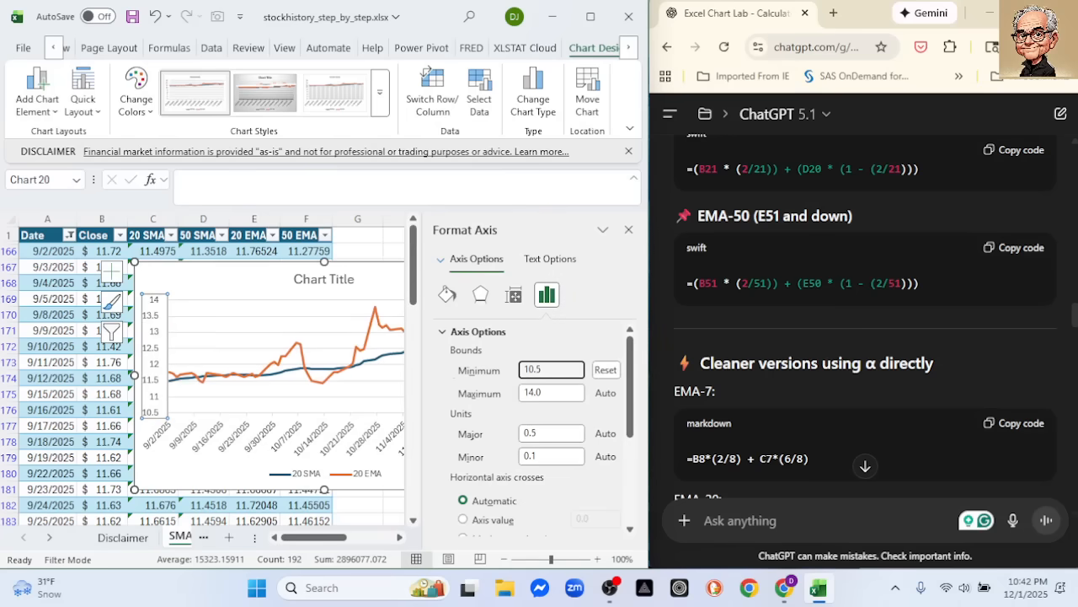
pyautogui.click(629, 230)
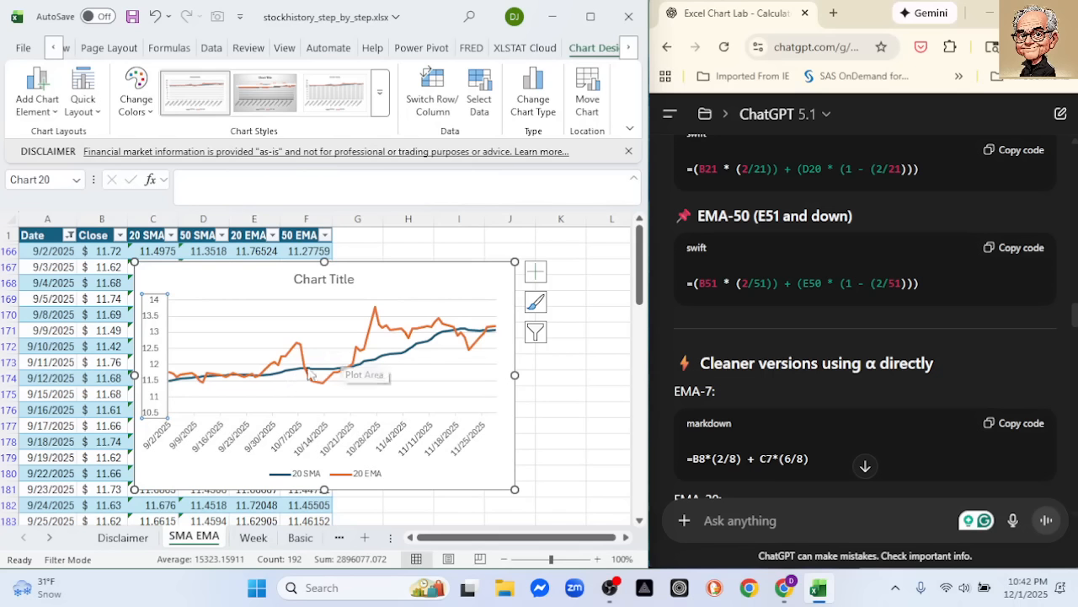
# Delete the line chart comparing 20 SMA and 20 EMA
pyautogui.moveTo(412, 347)
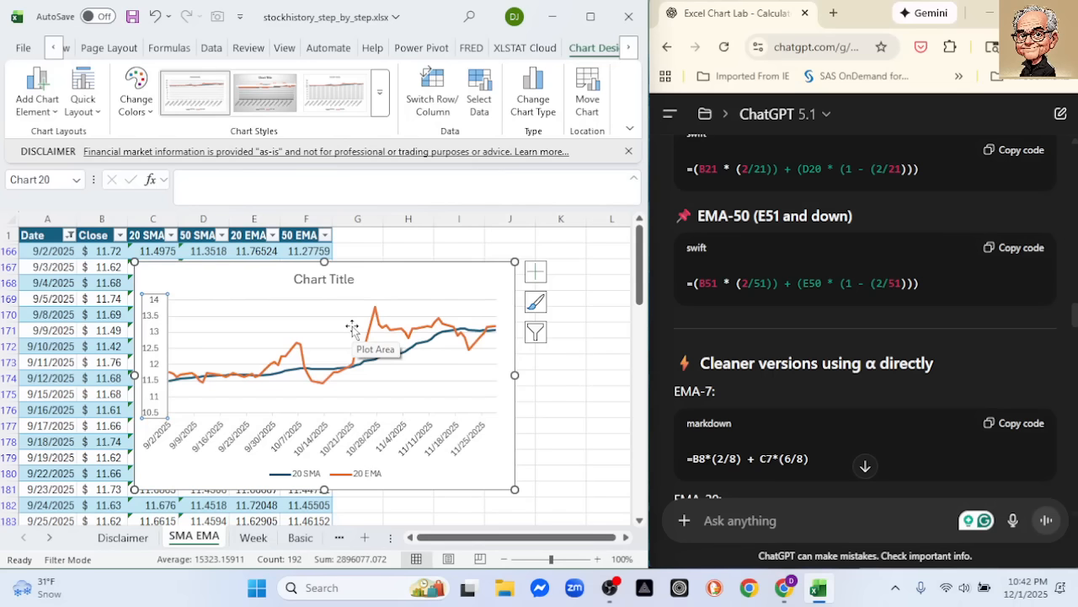
pyautogui.press('Delete')
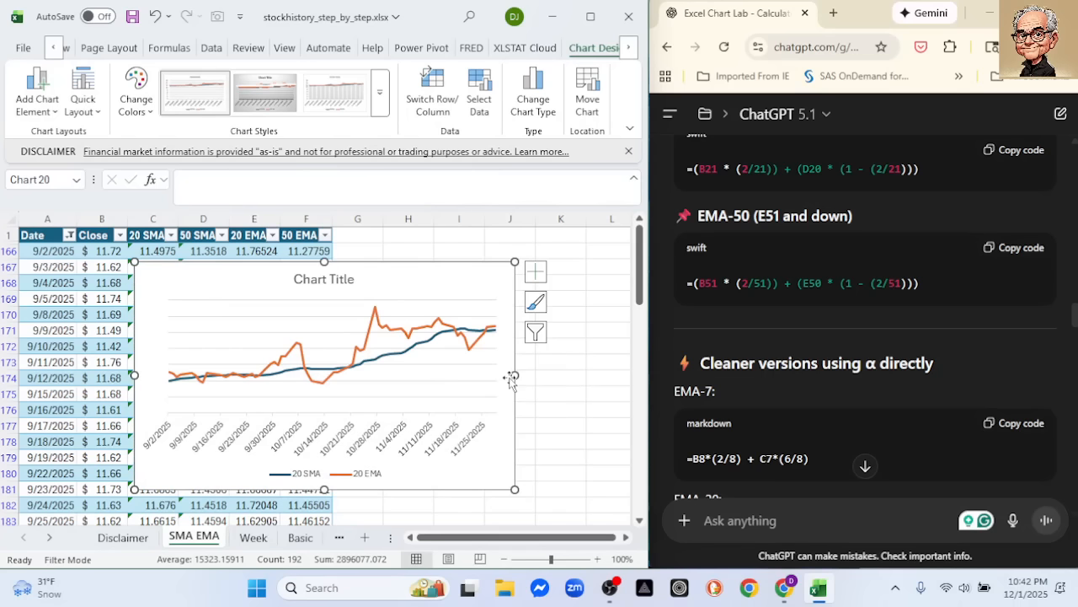
pyautogui.press('Delete')
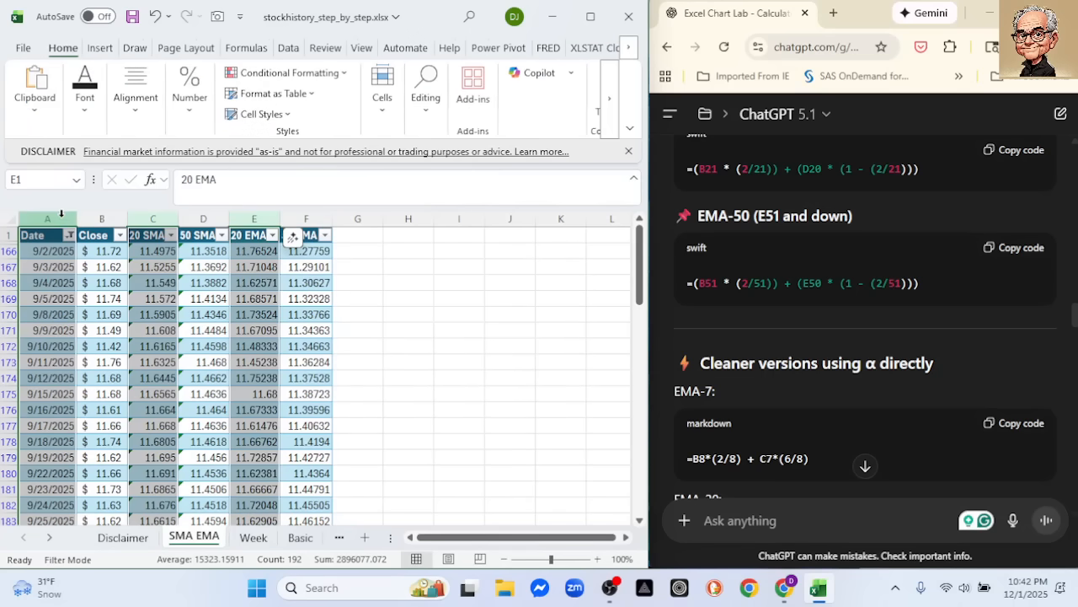
# Insert a 2-D line chart comparing the 50 SMA and 50 EMA columns against Date
pyautogui.click(61, 215)
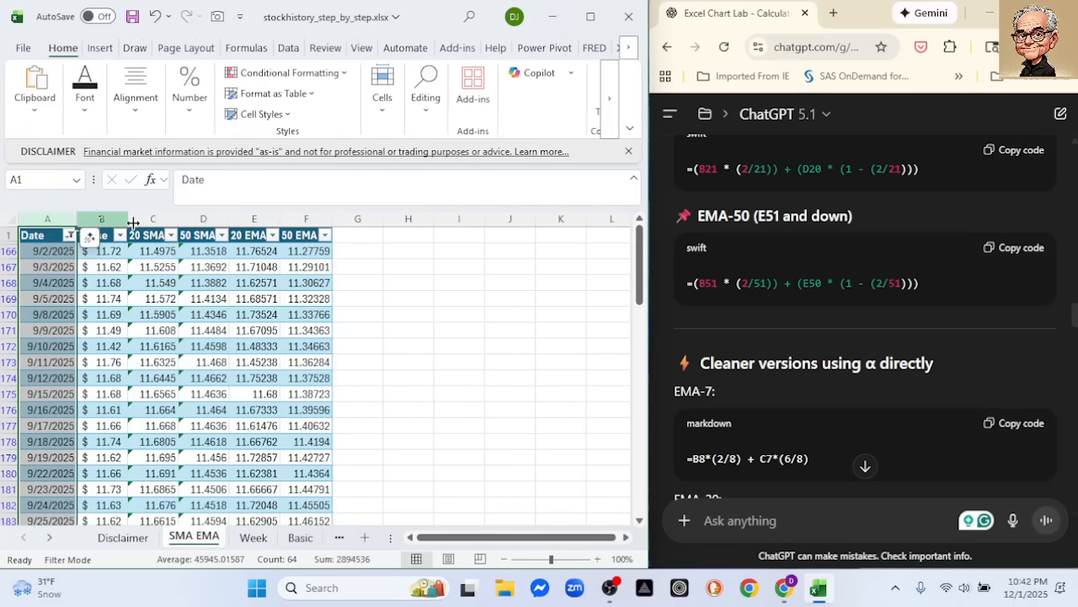
pyautogui.keyDown('ctrl'); pyautogui.click(190, 218); pyautogui.keyUp('ctrl')
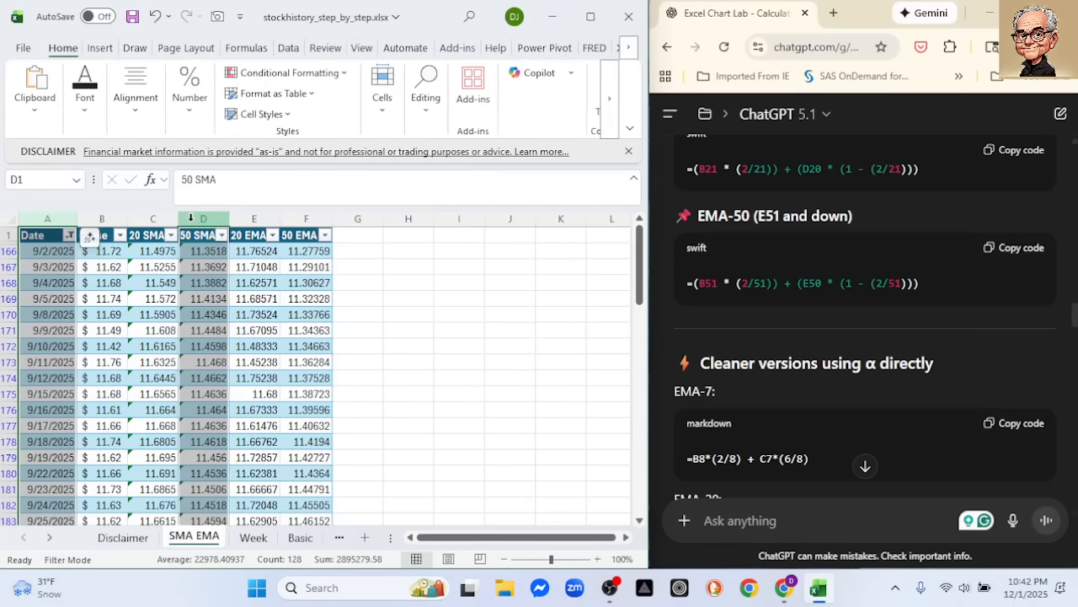
pyautogui.keyDown('ctrl'); pyautogui.click(310, 219); pyautogui.keyUp('ctrl')
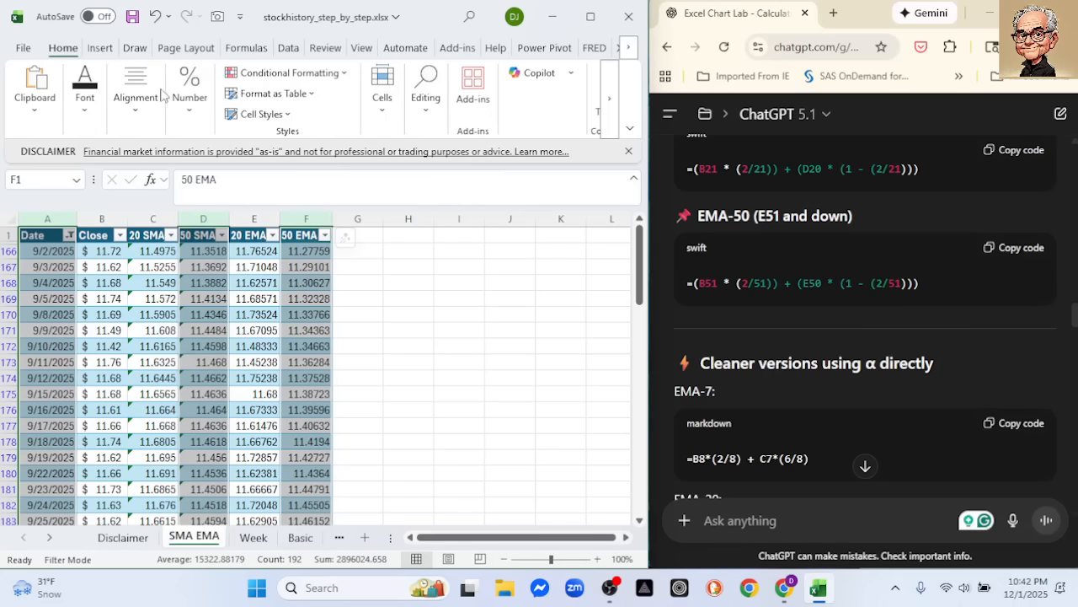
pyautogui.click(99, 48)
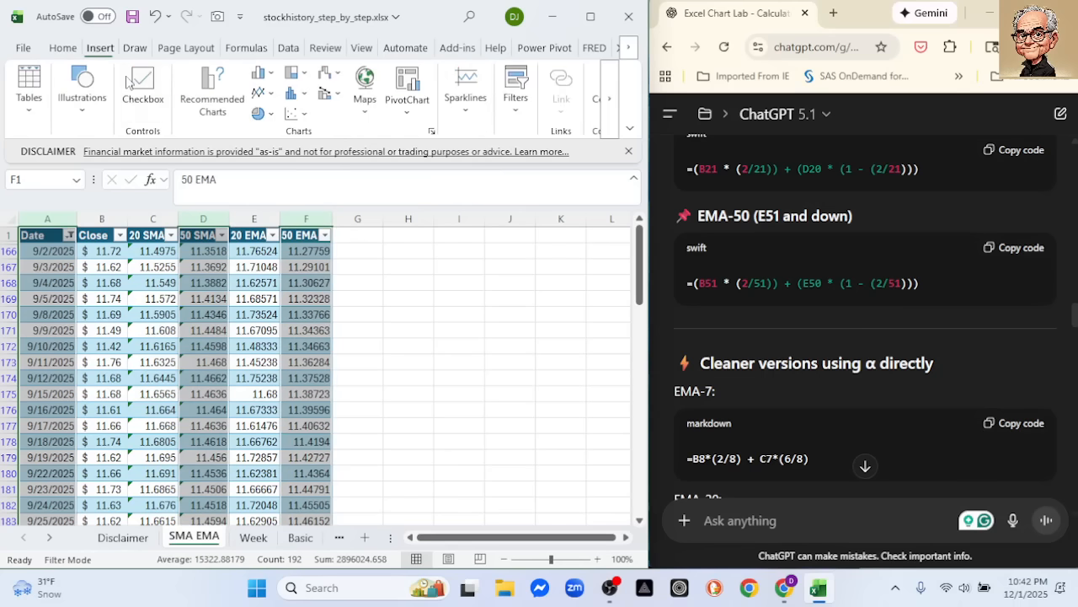
pyautogui.click(261, 92)
pyautogui.click(272, 162)
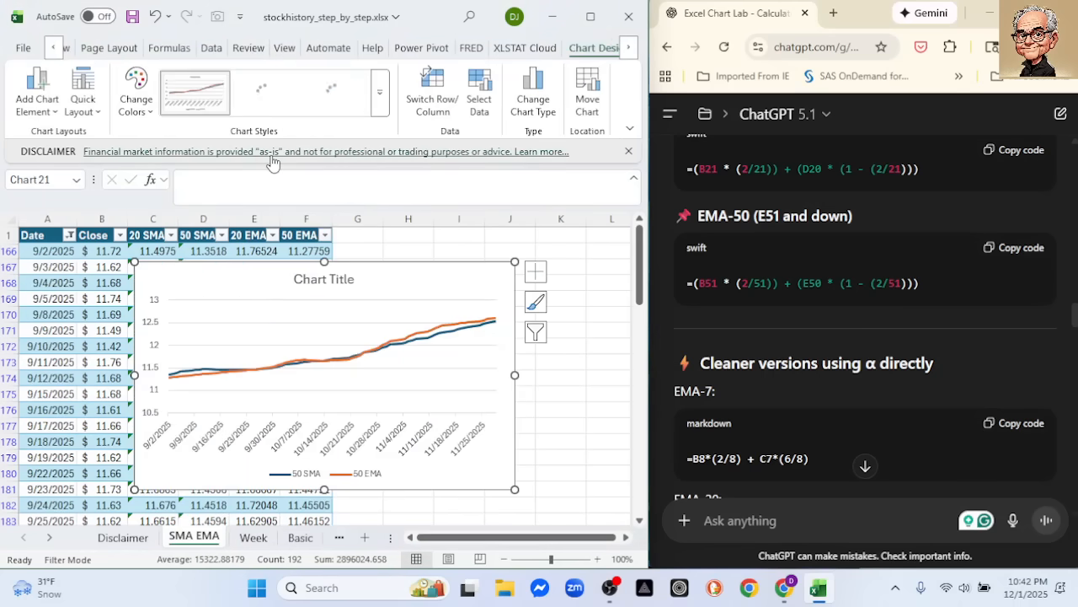
# Set the minimum bound of the 50 SMA and 50 EMA chart's vertical axis to 11
pyautogui.doubleClick(153, 394)
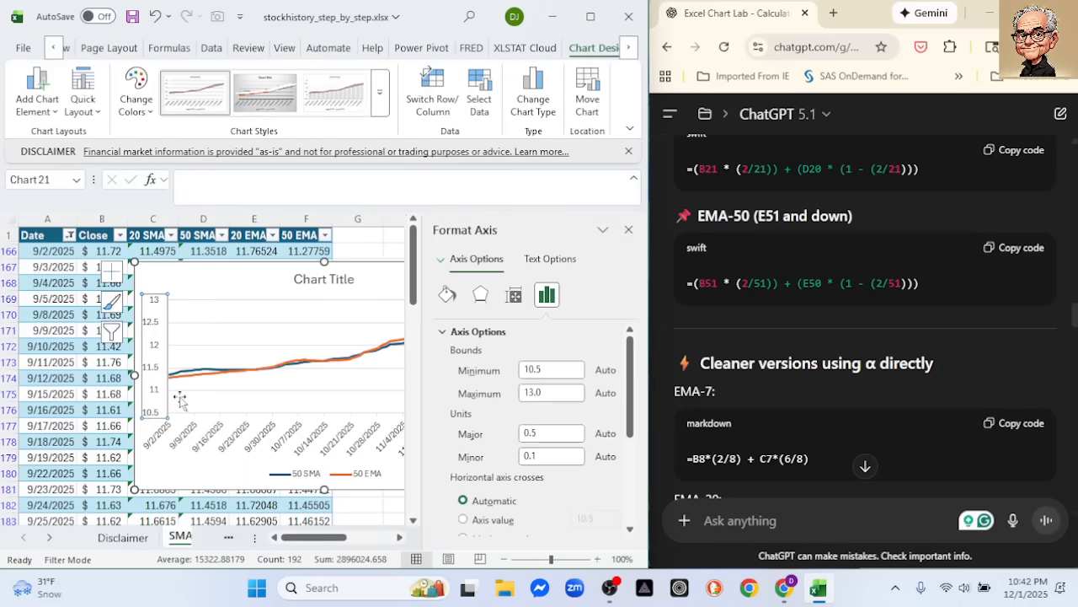
pyautogui.doubleClick(546, 369)
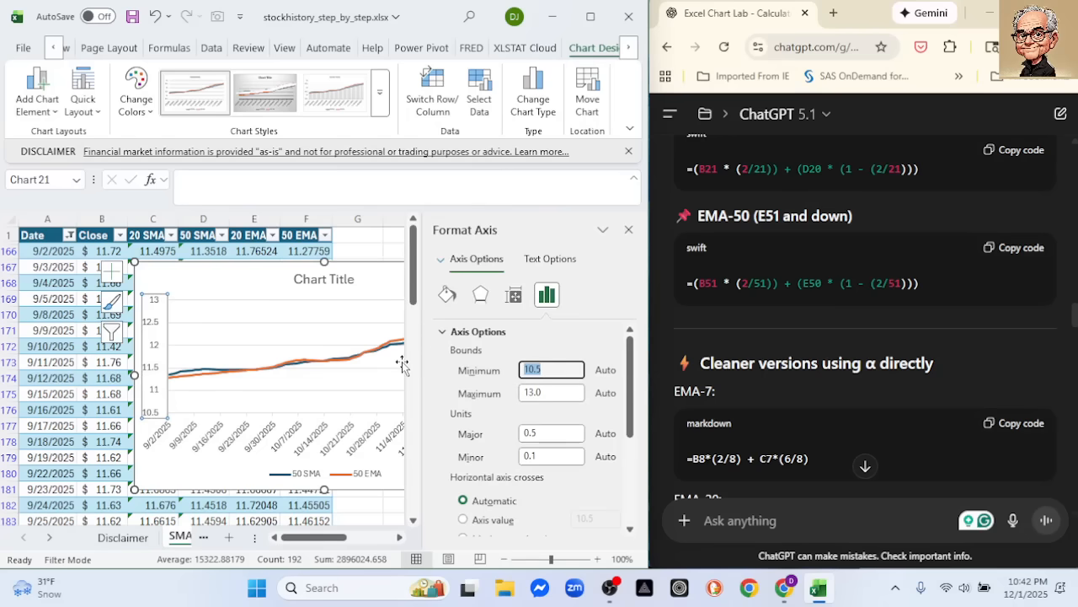
pyautogui.write('11')
pyautogui.press('Return')
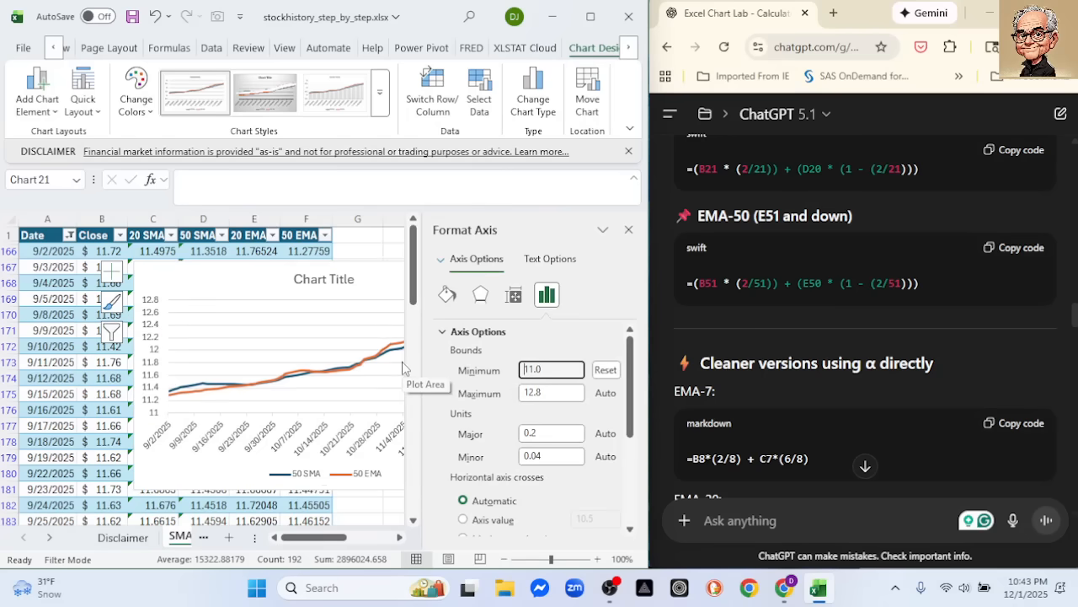
pyautogui.click(628, 229)
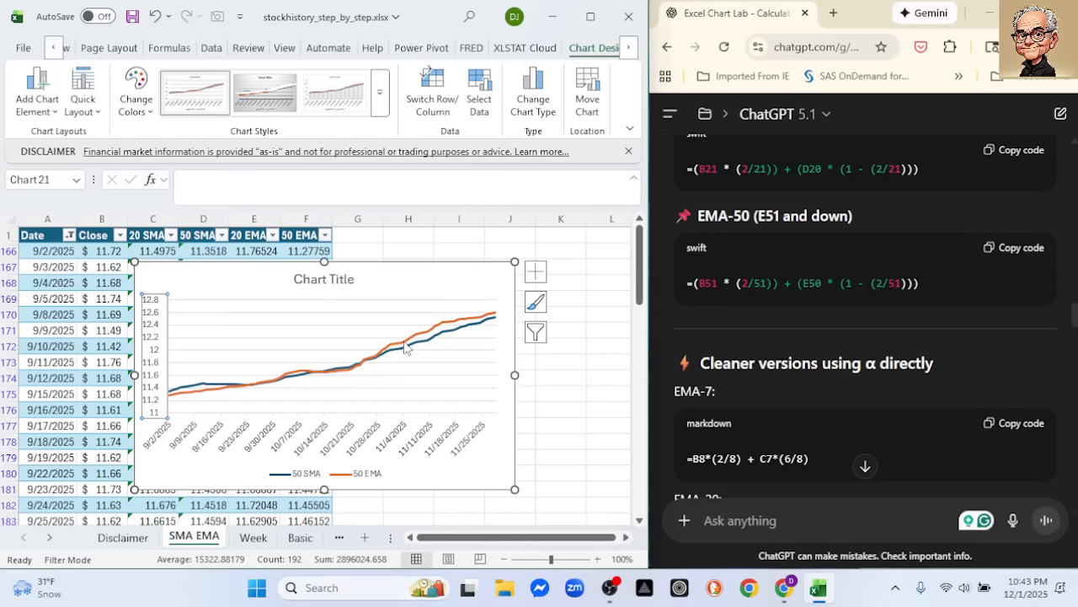
# Delete the line chart comparing 50 SMA and 50 EMA
pyautogui.moveTo(401, 351)
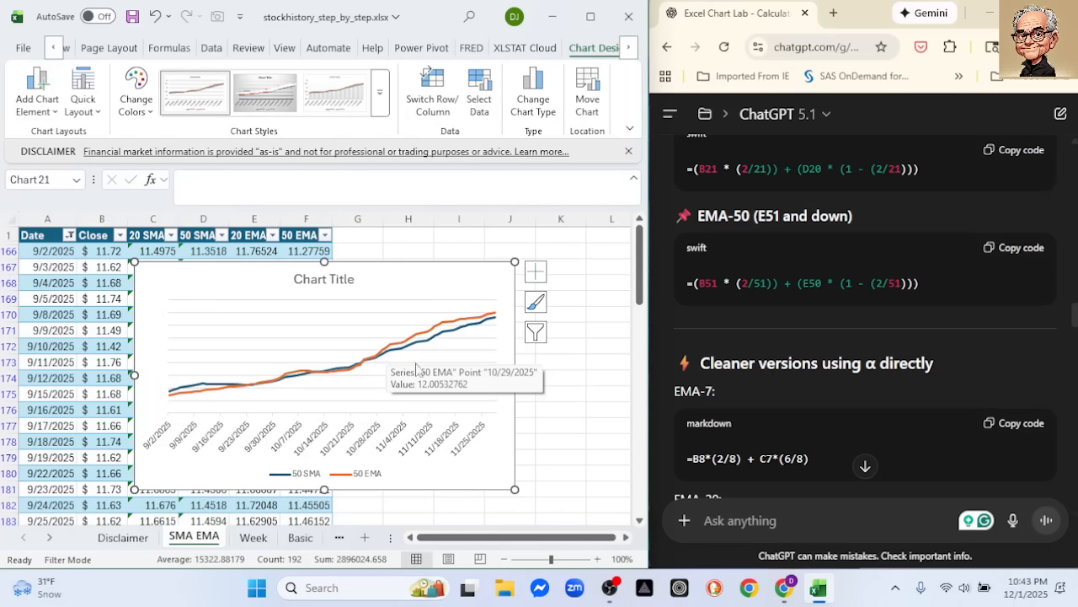
pyautogui.click(605, 411)
pyautogui.click(432, 317)
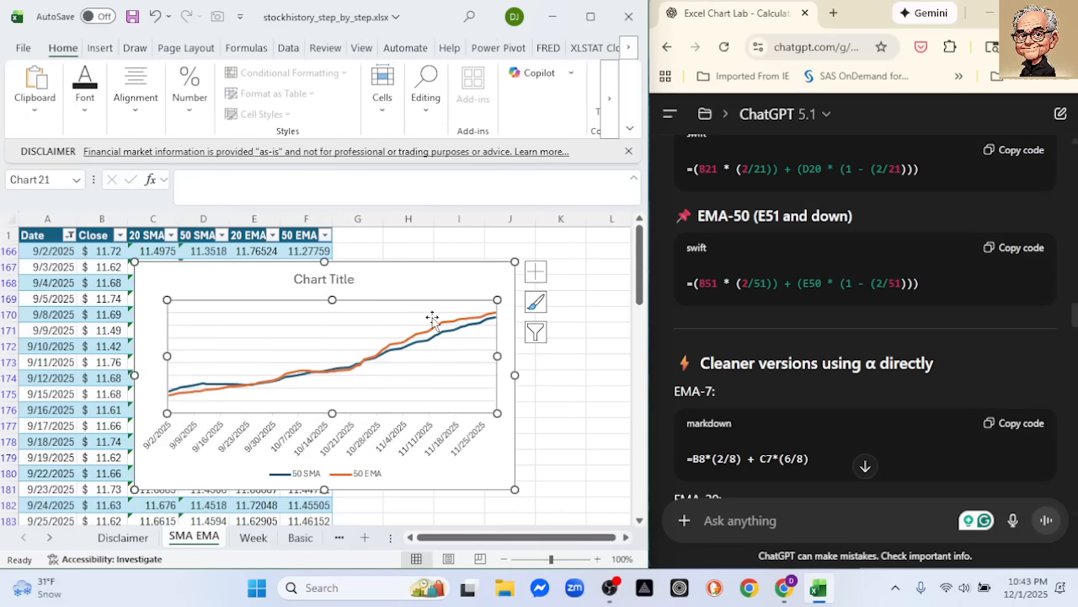
pyautogui.click(465, 268)
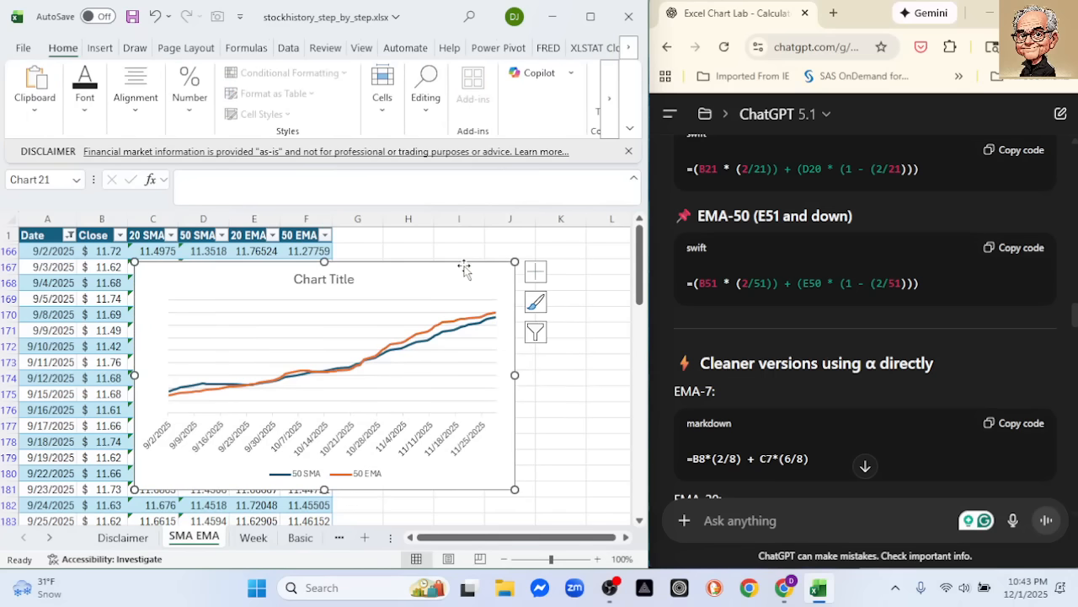
pyautogui.press('Delete')
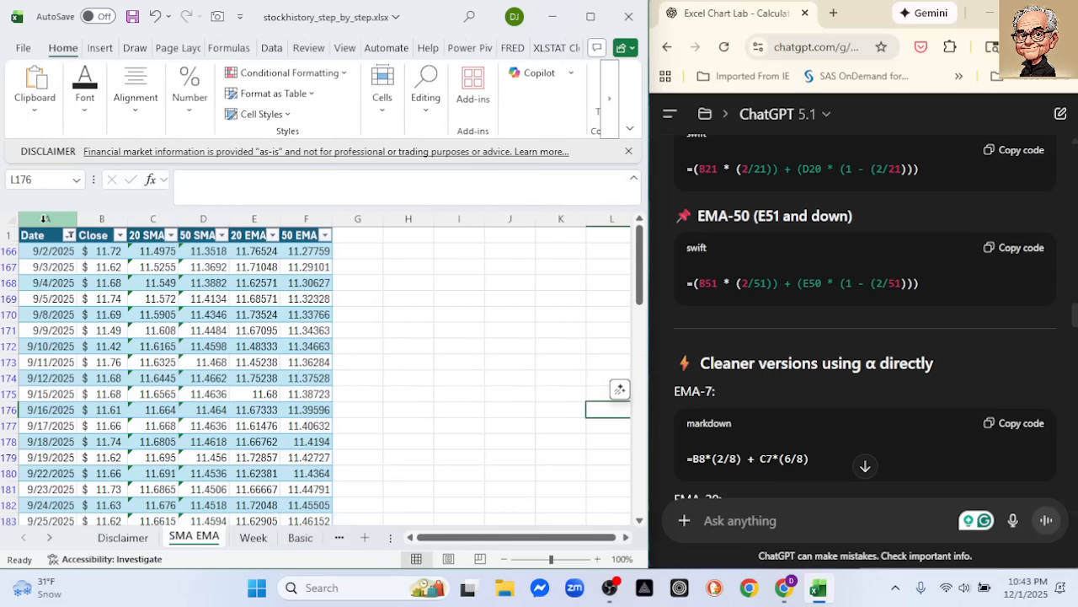
# Insert a 2-D line chart from the Date, Close, 50 SMA and 20 EMA columns
pyautogui.click(45, 219)
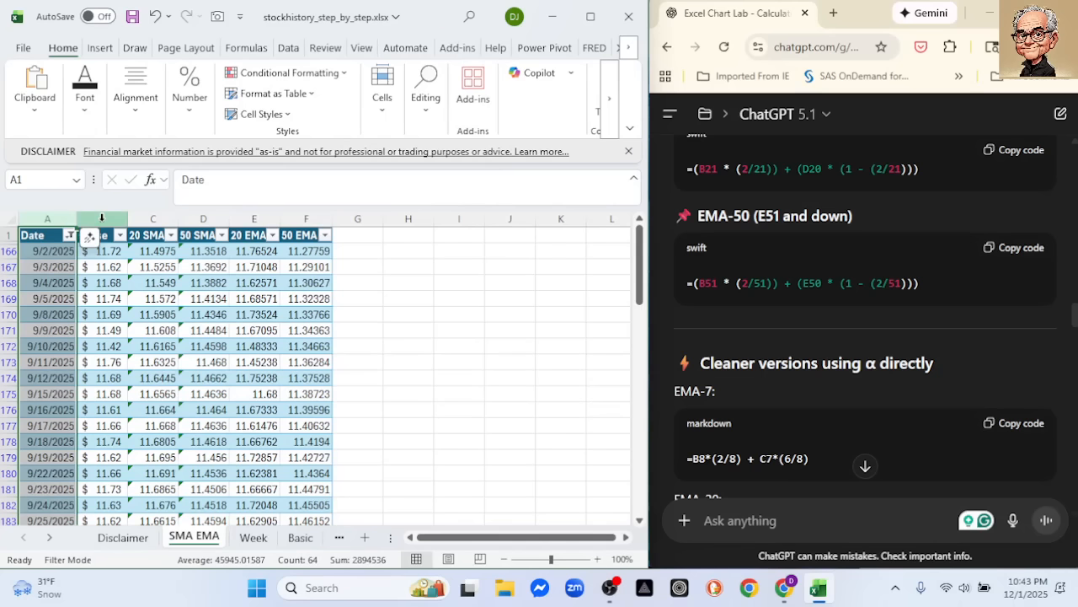
pyautogui.keyDown('ctrl'); pyautogui.click(101, 218); pyautogui.keyUp('ctrl')
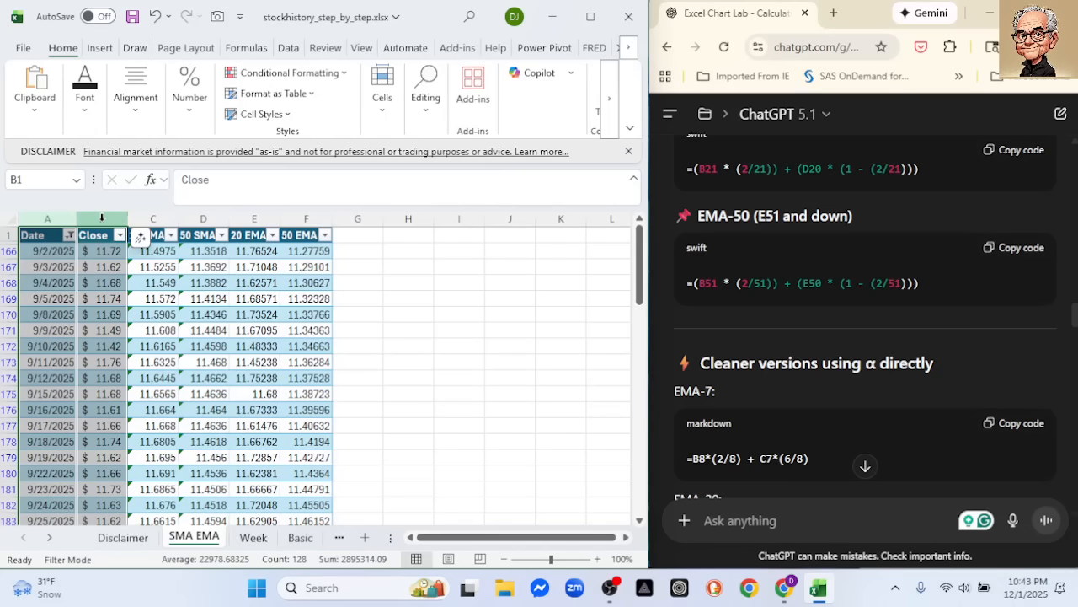
pyautogui.keyDown('ctrl'); pyautogui.click(153, 219); pyautogui.keyUp('ctrl')
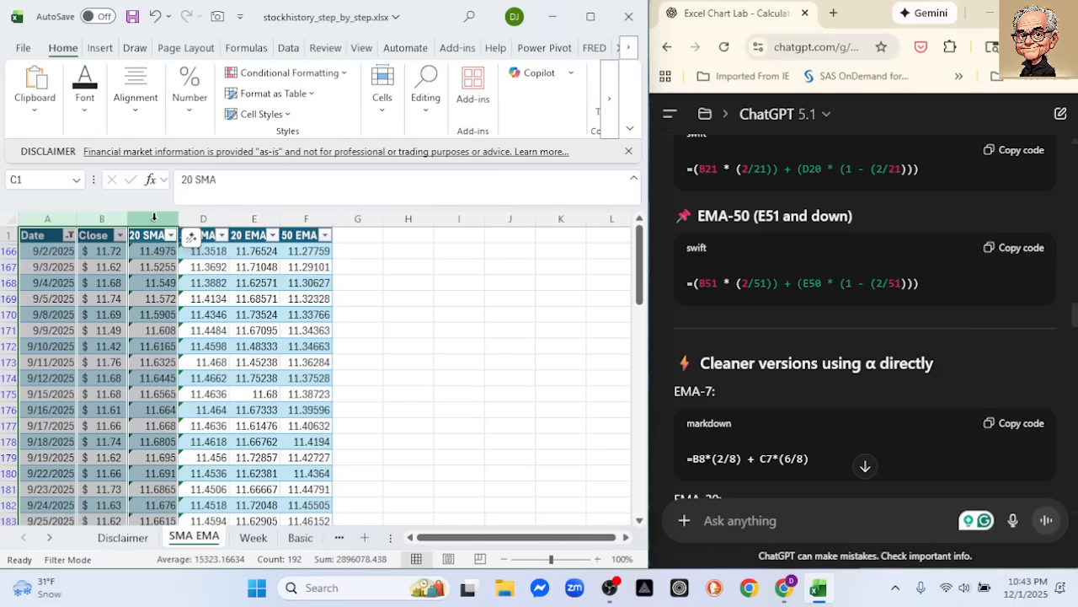
pyautogui.keyDown('ctrl'); pyautogui.click(153, 219); pyautogui.keyUp('ctrl')
pyautogui.keyDown('ctrl'); pyautogui.click(199, 217); pyautogui.keyUp('ctrl')
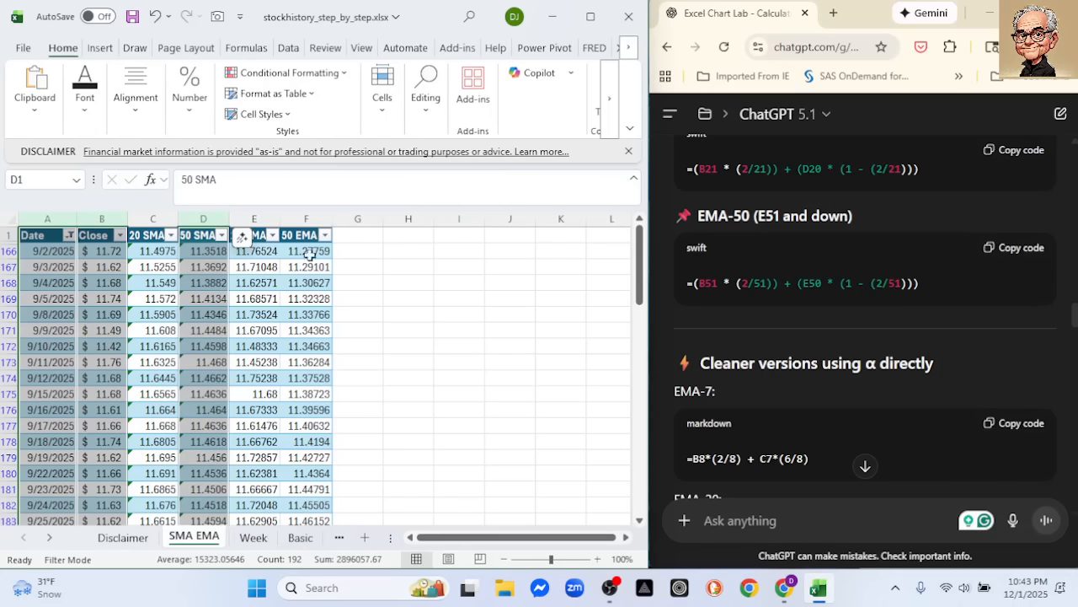
pyautogui.keyDown('ctrl'); pyautogui.click(257, 218); pyautogui.keyUp('ctrl')
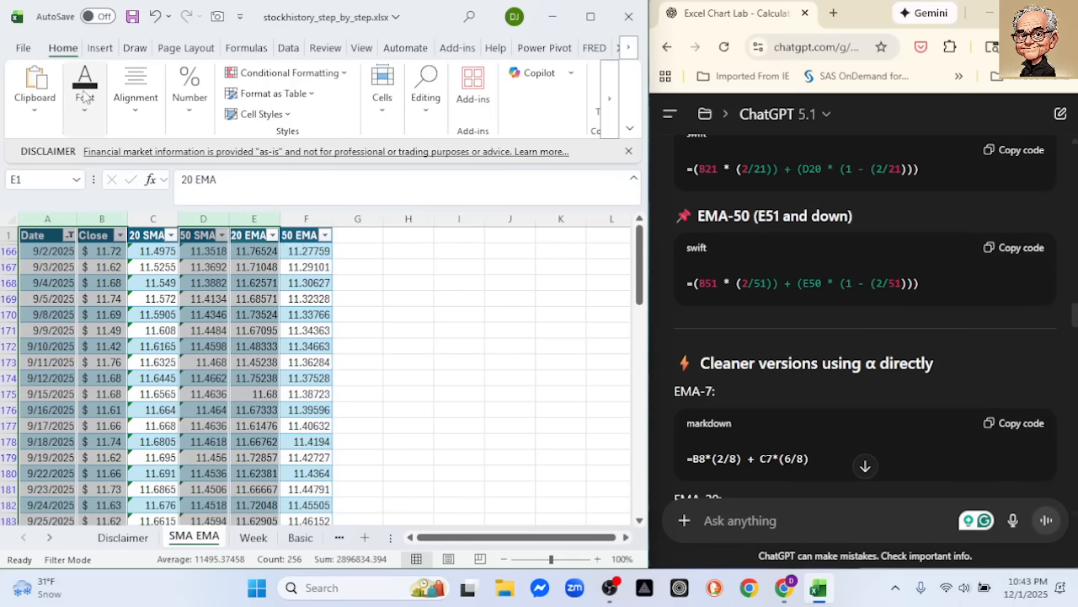
pyautogui.click(99, 48)
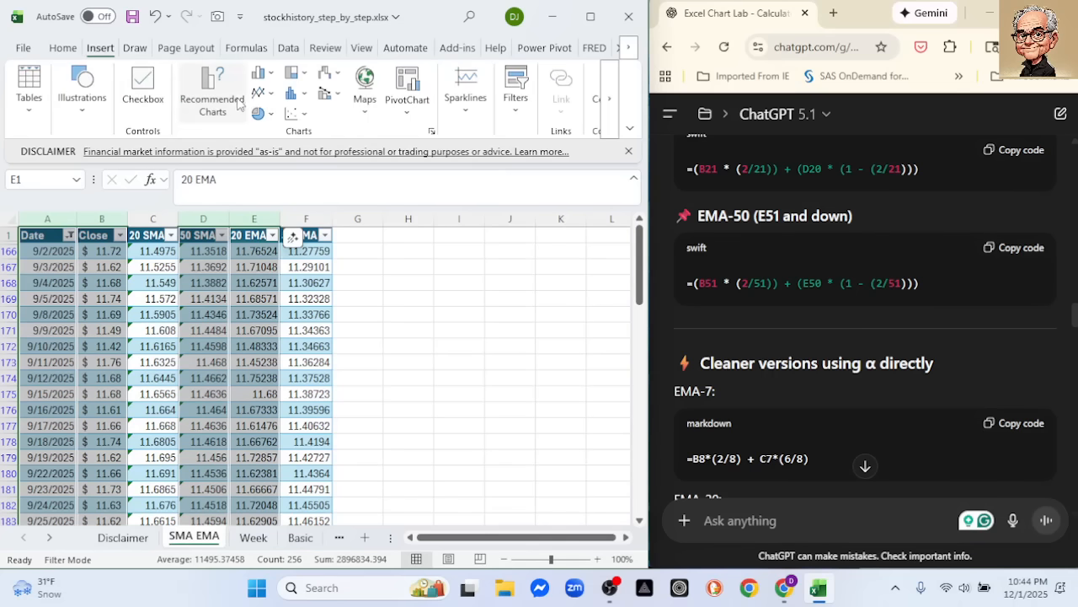
pyautogui.click(259, 72)
pyautogui.click(278, 150)
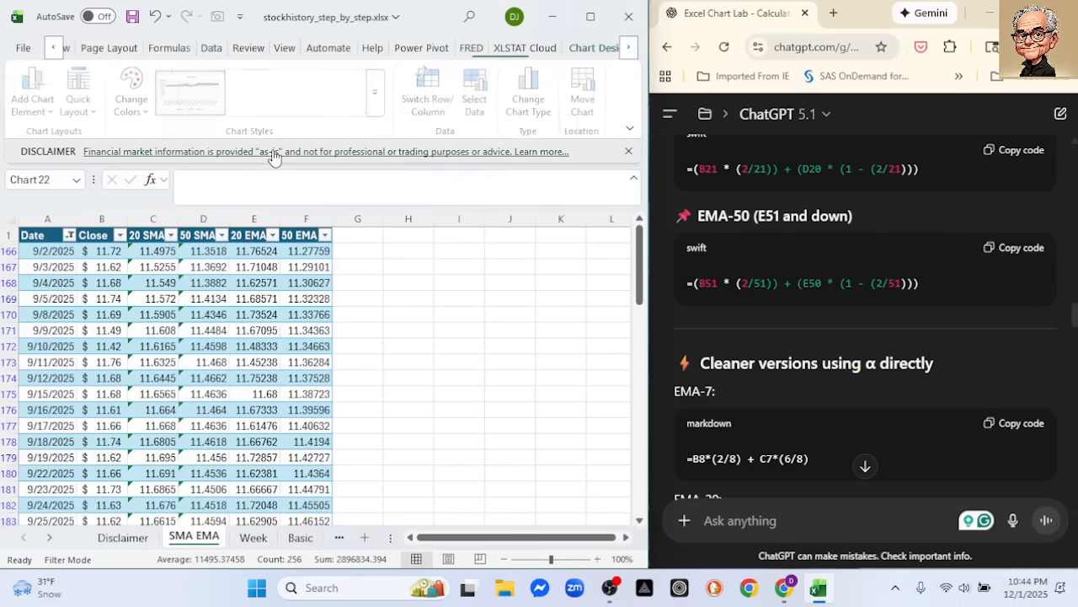
# Set the minimum bound of the vertical axis to 11 on the Close, 50 SMA and 20 EMA chart
pyautogui.click(154, 363)
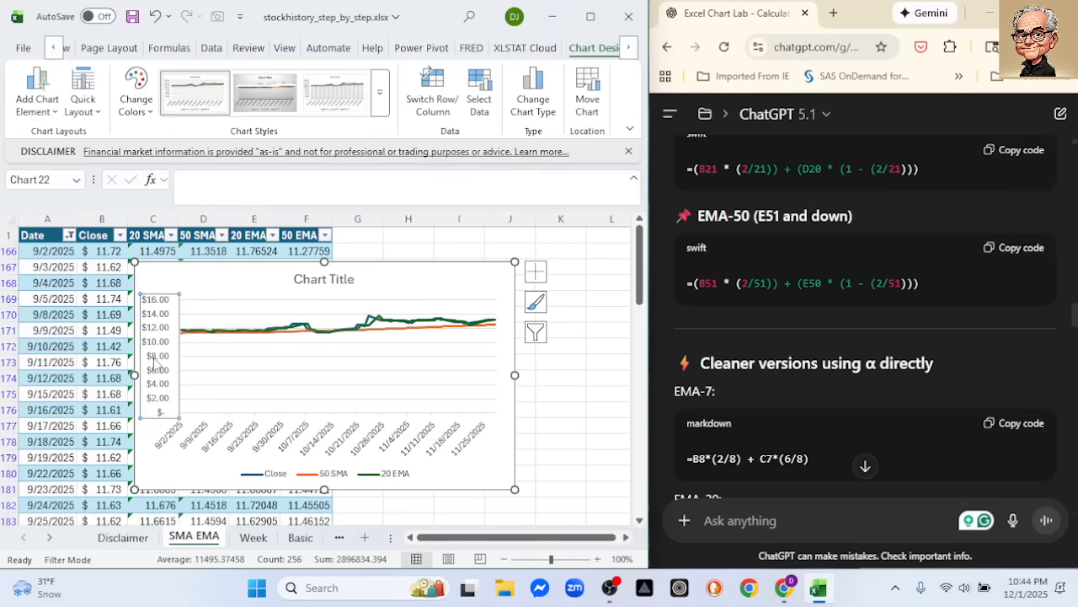
pyautogui.doubleClick(154, 362)
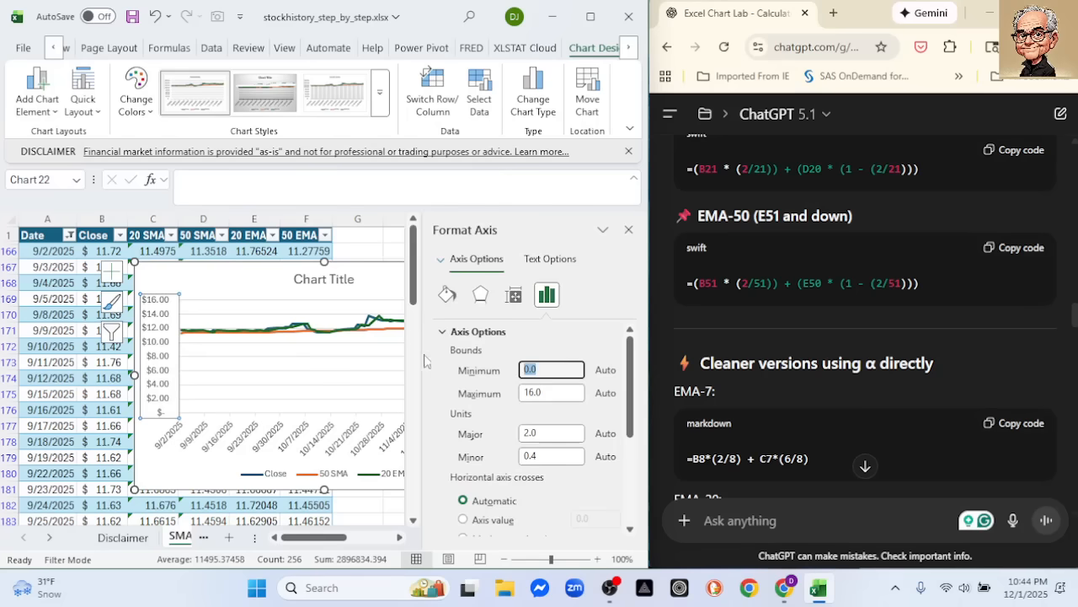
pyautogui.write('1,5')
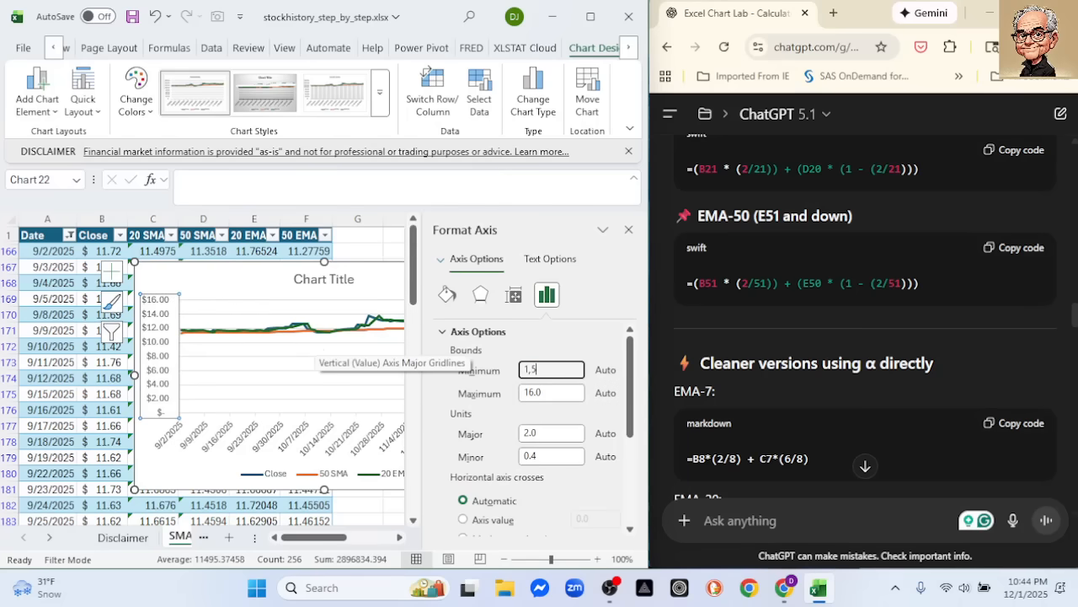
pyautogui.press('Return')
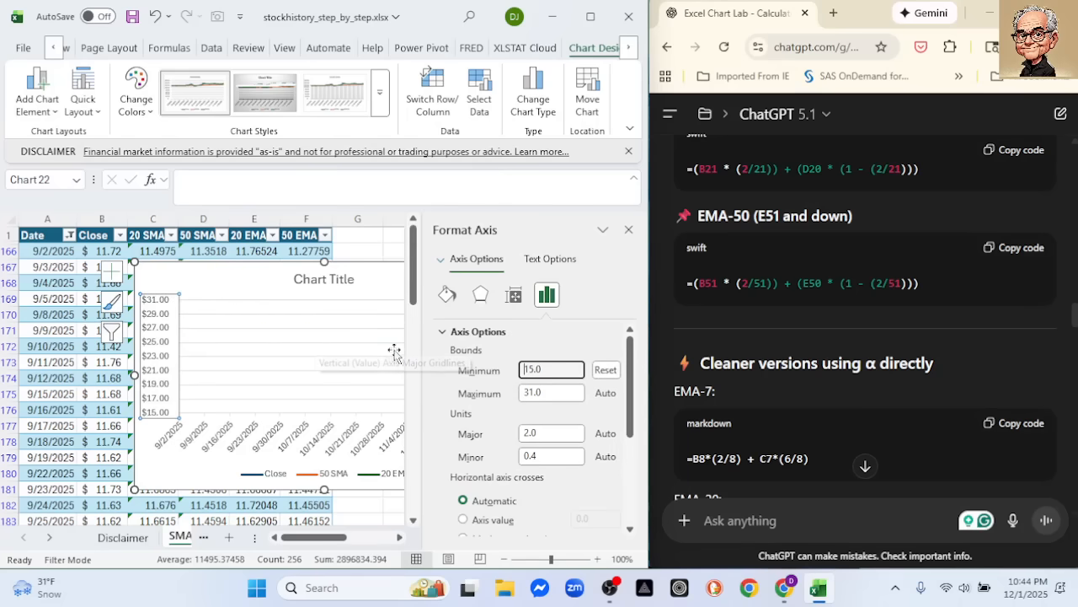
pyautogui.moveTo(550, 371); pyautogui.dragTo(524, 370)
pyautogui.write('11.5')
pyautogui.press('Return')
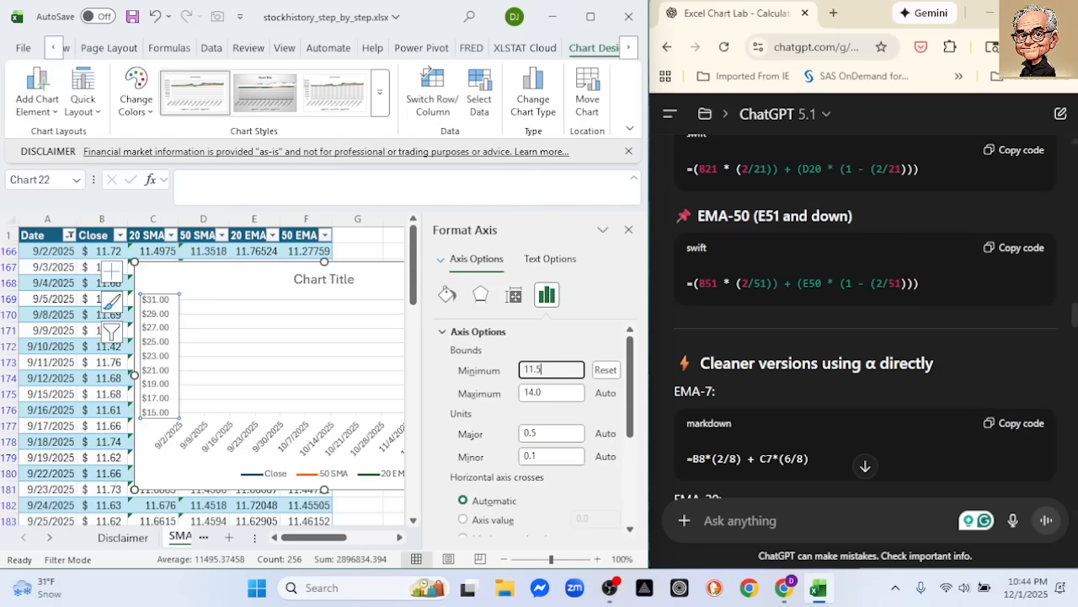
pyautogui.press('BackSpace')
pyautogui.write('0')
pyautogui.press('Return')
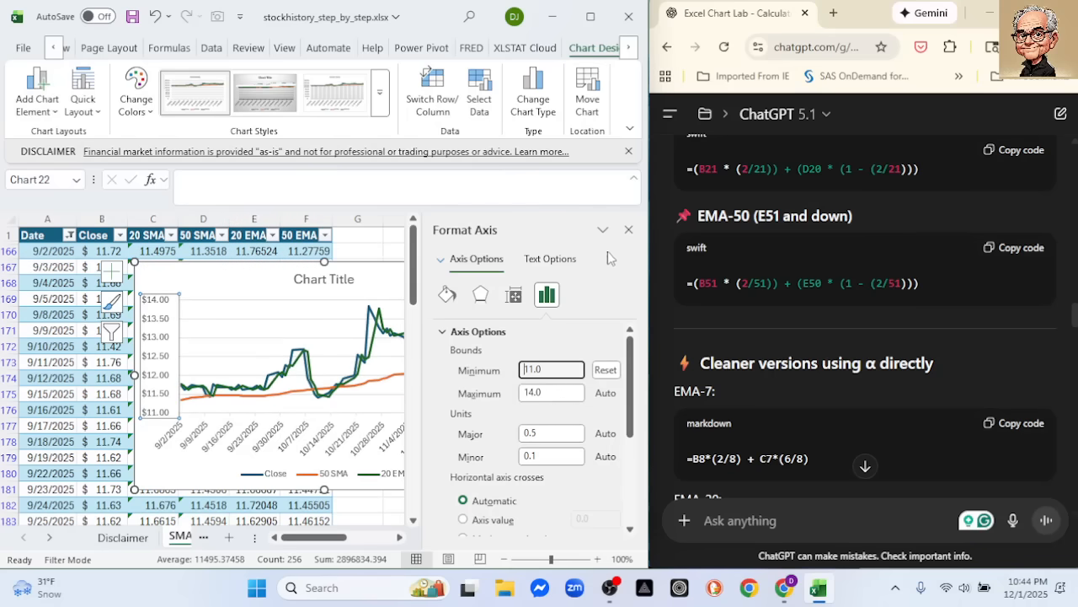
pyautogui.click(629, 229)
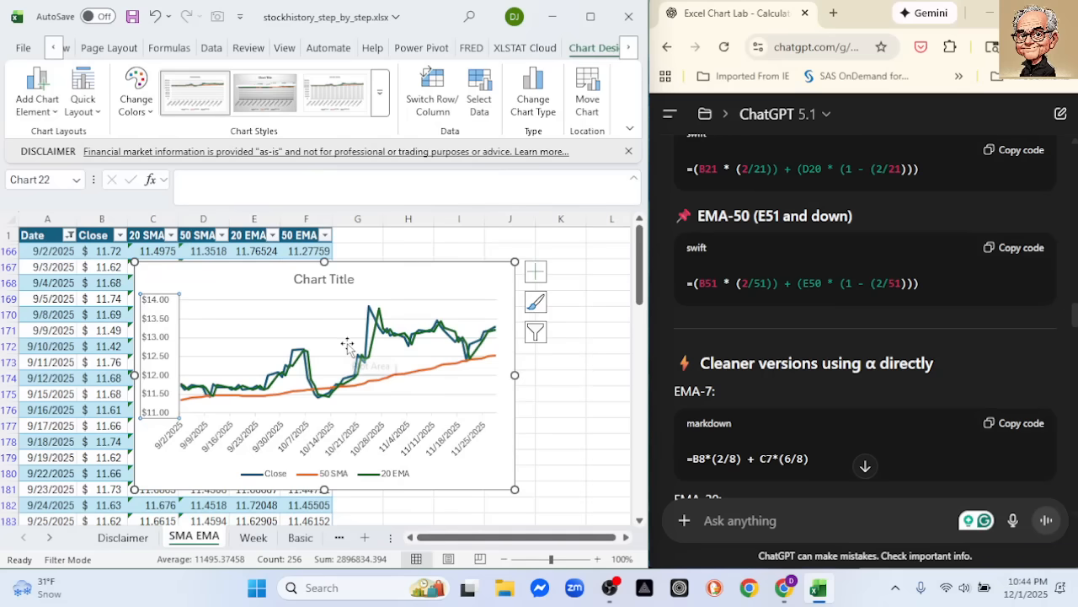
# Move the Close, 50 SMA and 20 EMA chart slightly up and to the left and enlarge it
pyautogui.moveTo(296, 405)
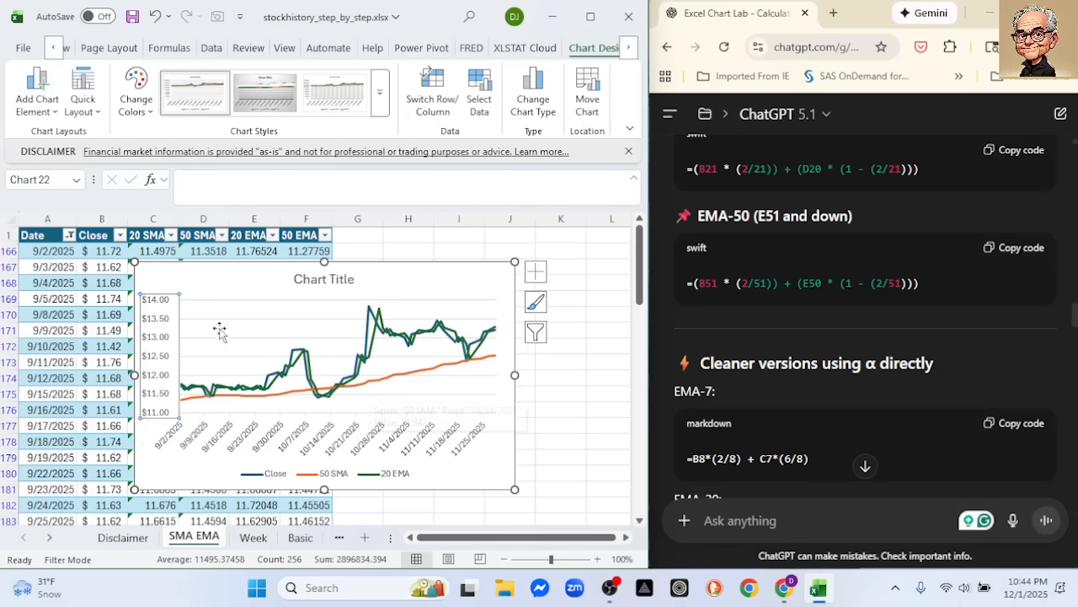
pyautogui.moveTo(216, 284); pyautogui.dragTo(185, 279)
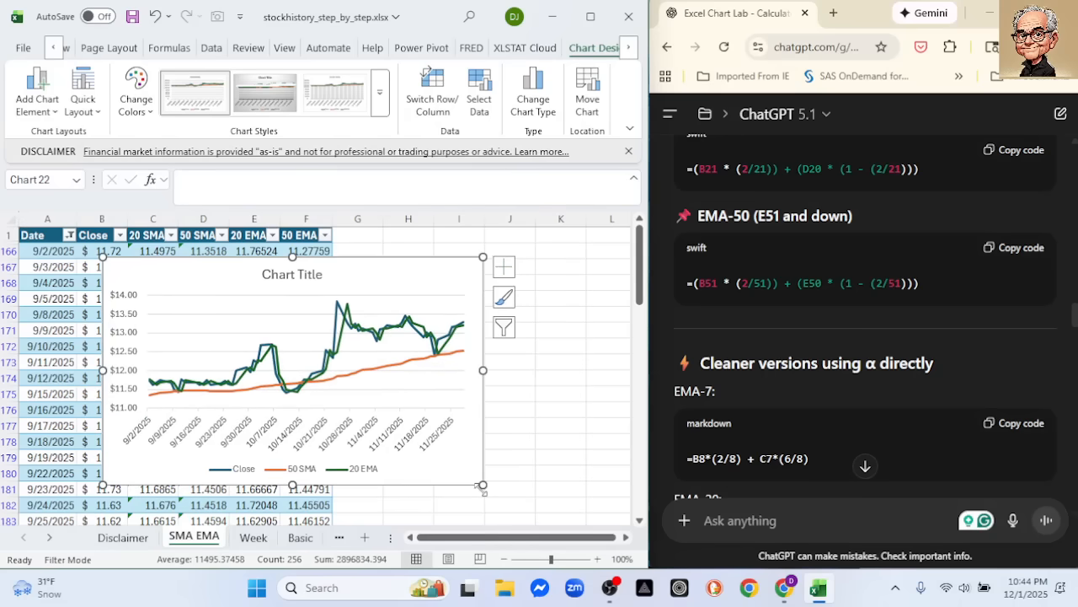
pyautogui.moveTo(483, 486); pyautogui.dragTo(565, 514)
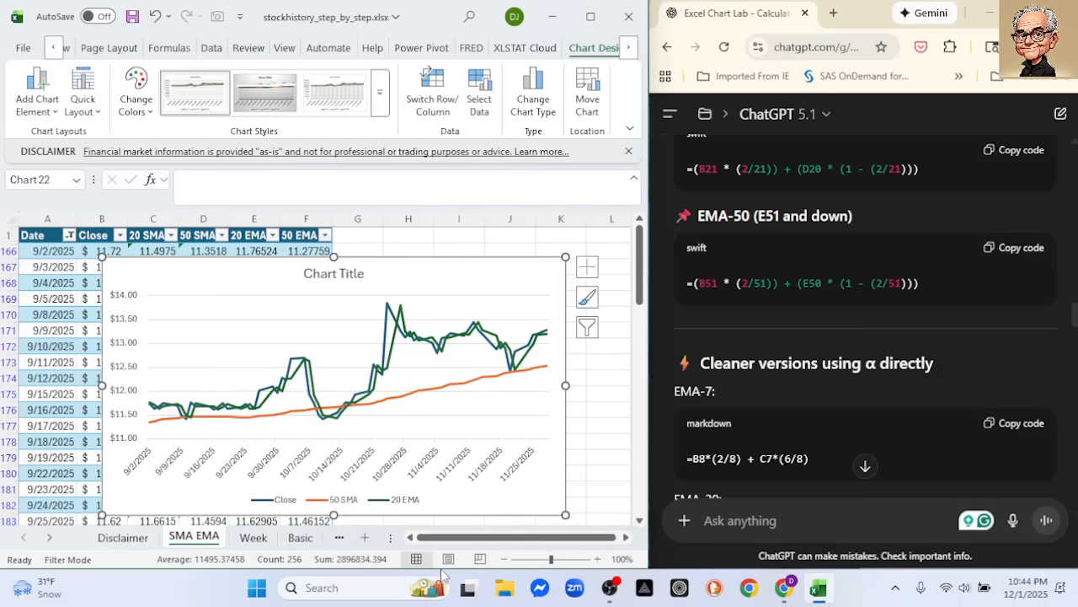